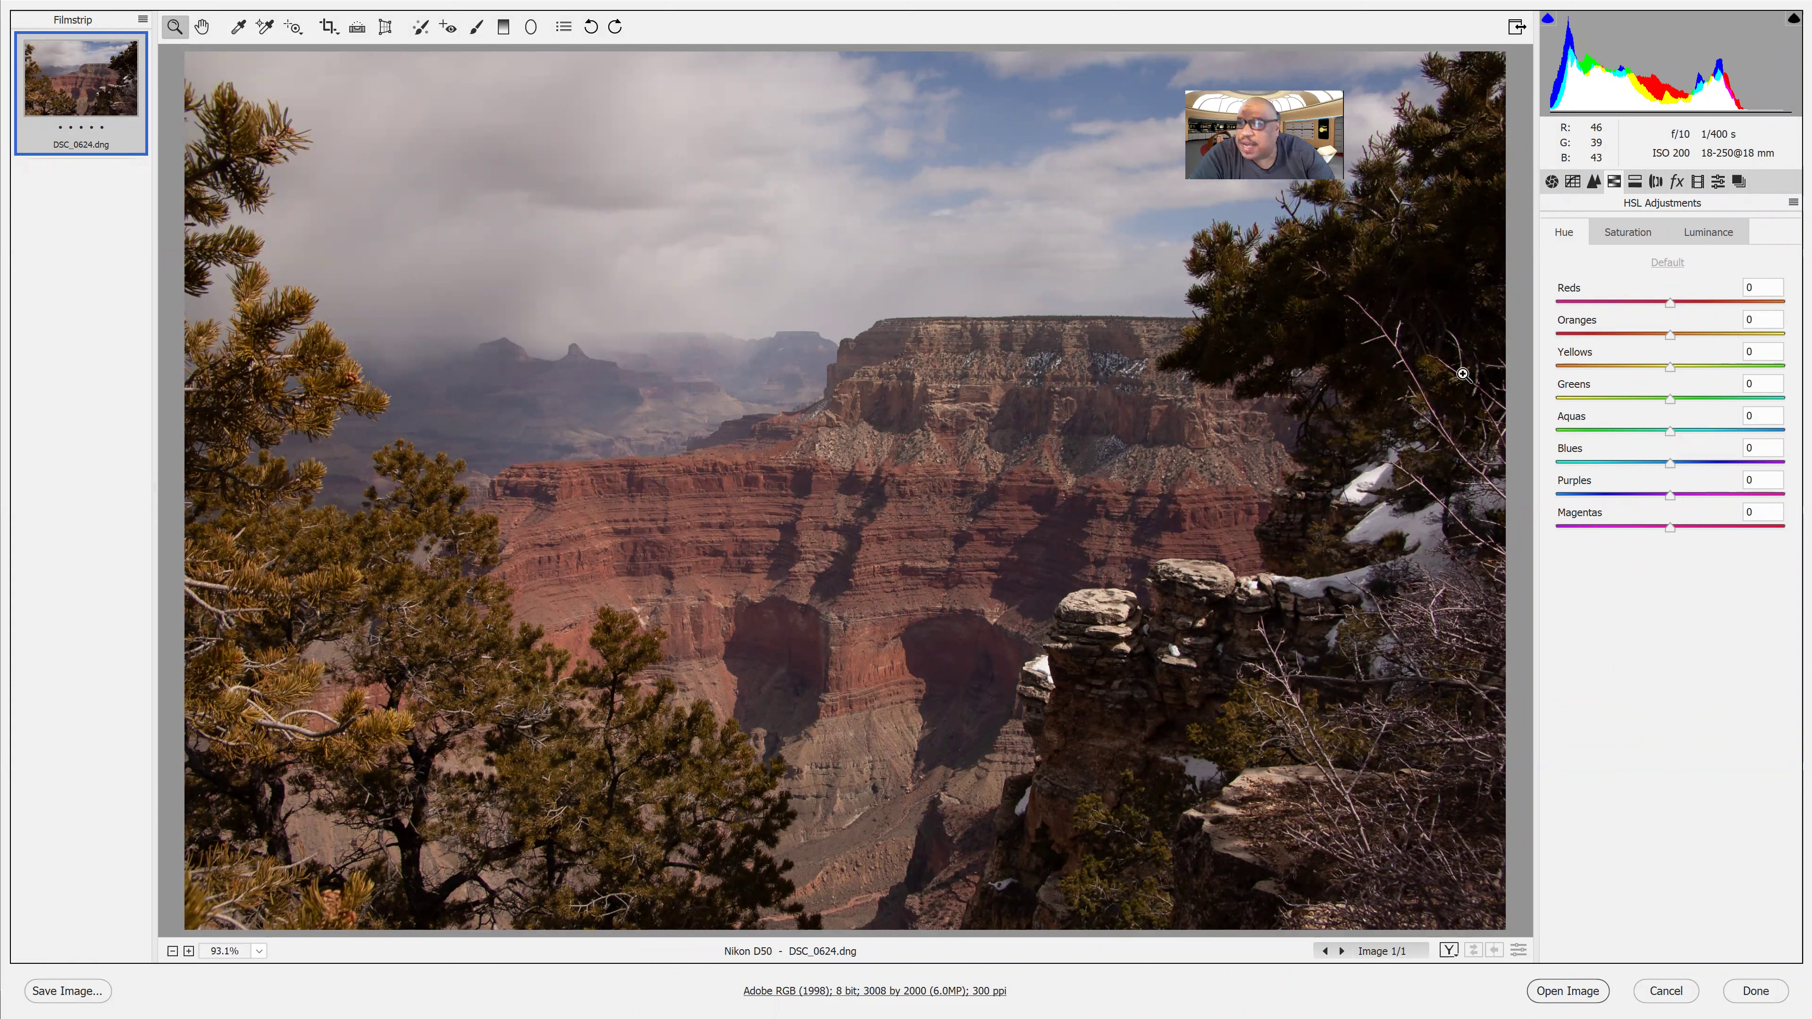
Step: Test the Reds hue at +100 and -100, and settle it at +7
drag(1671, 304, 1783, 315)
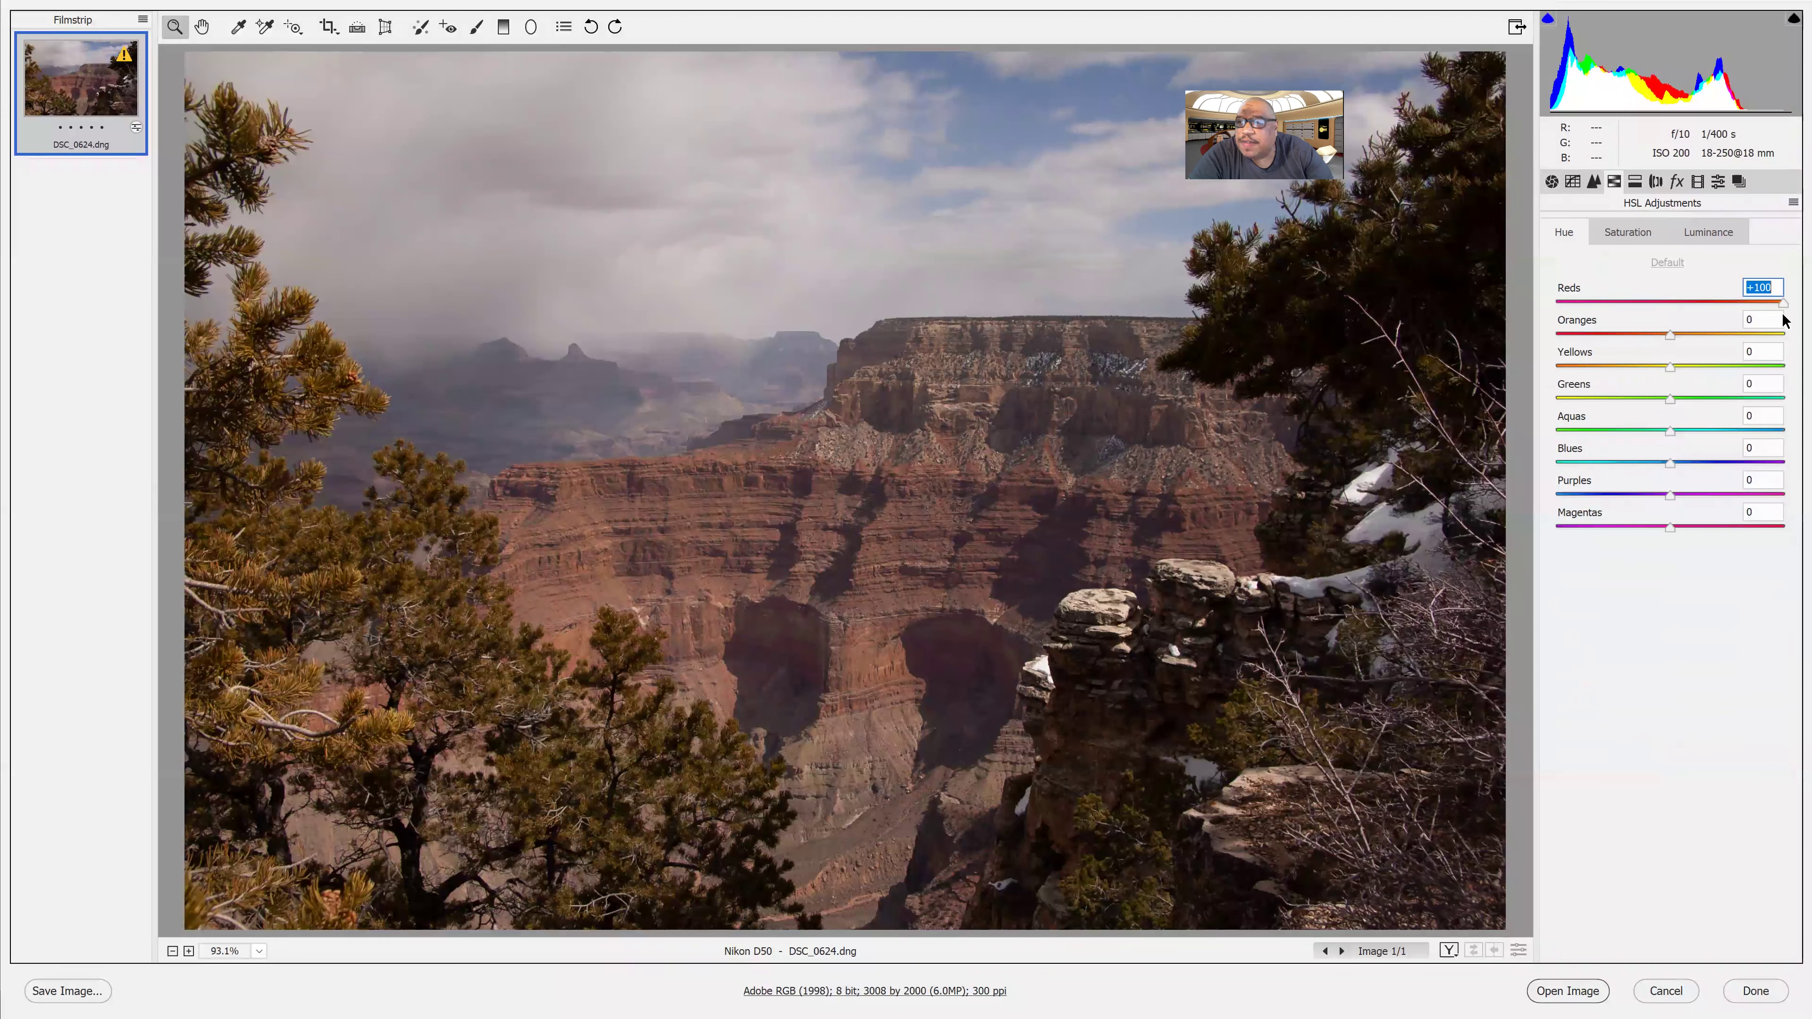
drag(1605, 313, 1507, 310)
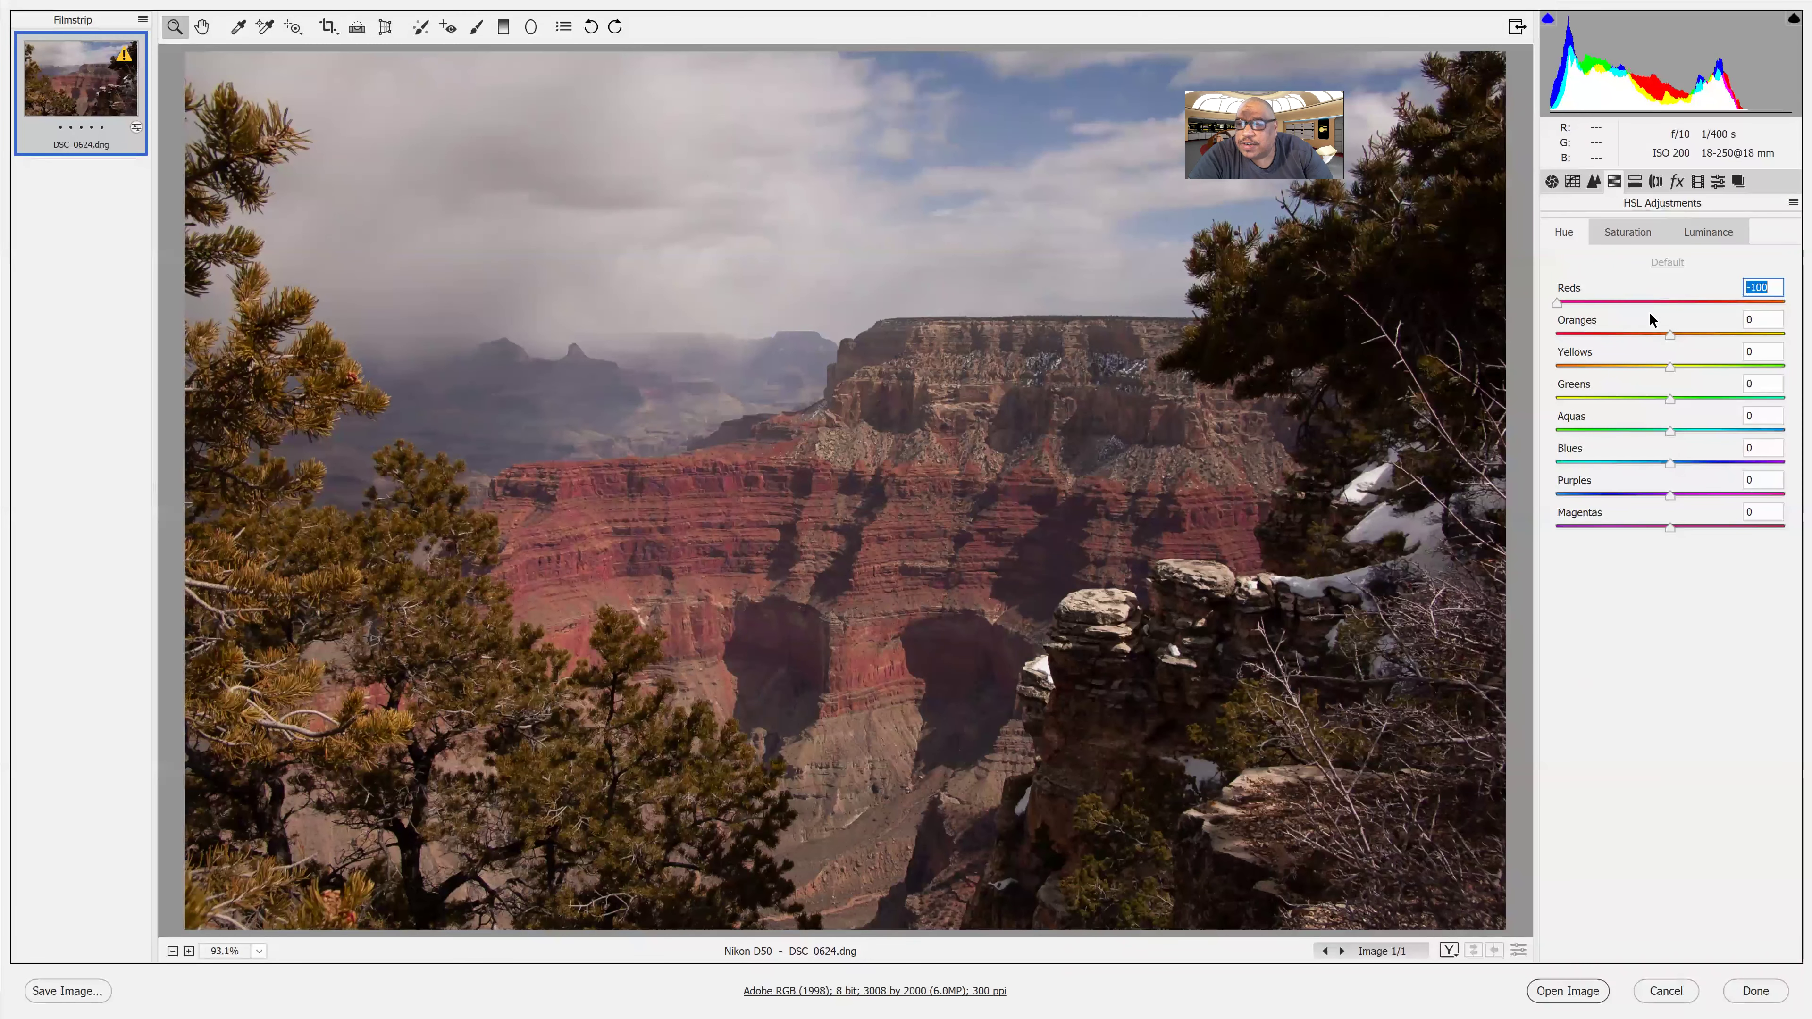
key(ctrl+z)
Step: Test the Oranges hue from -100 to +100, and settle it at +3
drag(1680, 319, 1535, 334)
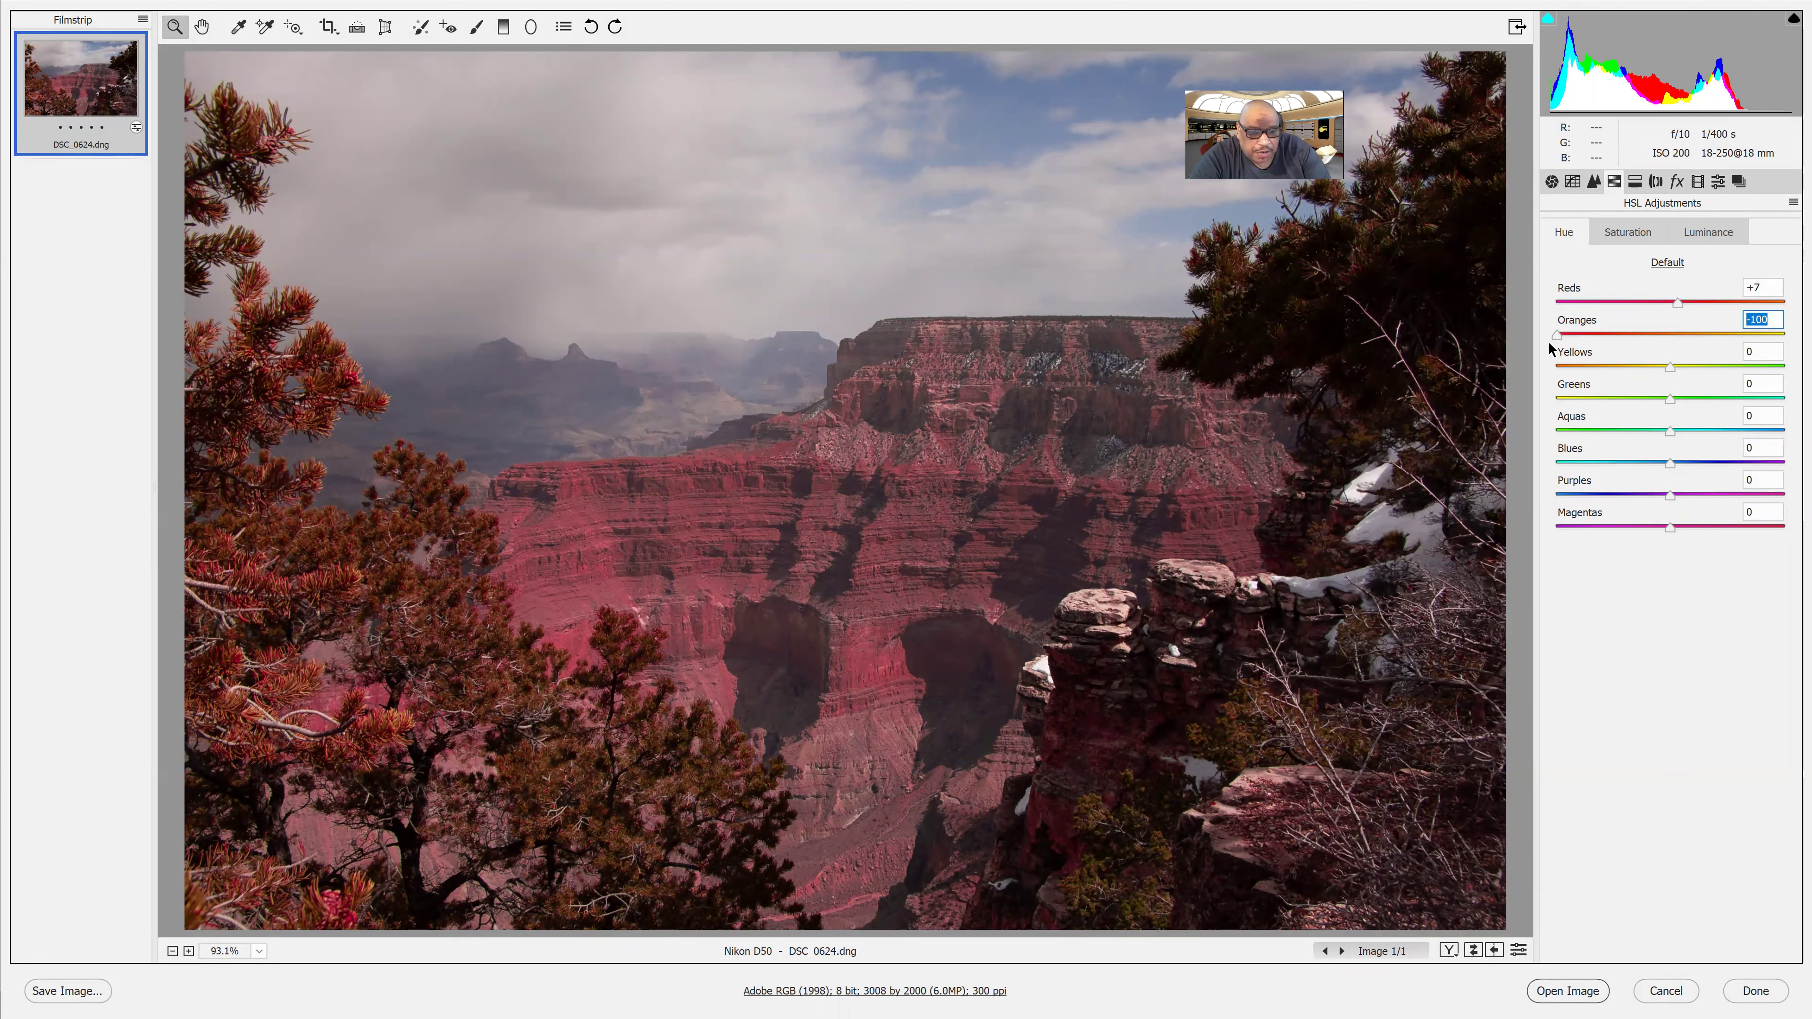
drag(1561, 333, 1625, 334)
drag(1745, 343, 1751, 343)
key(shift+Up)
key(shift+Up)
key(shift+Up)
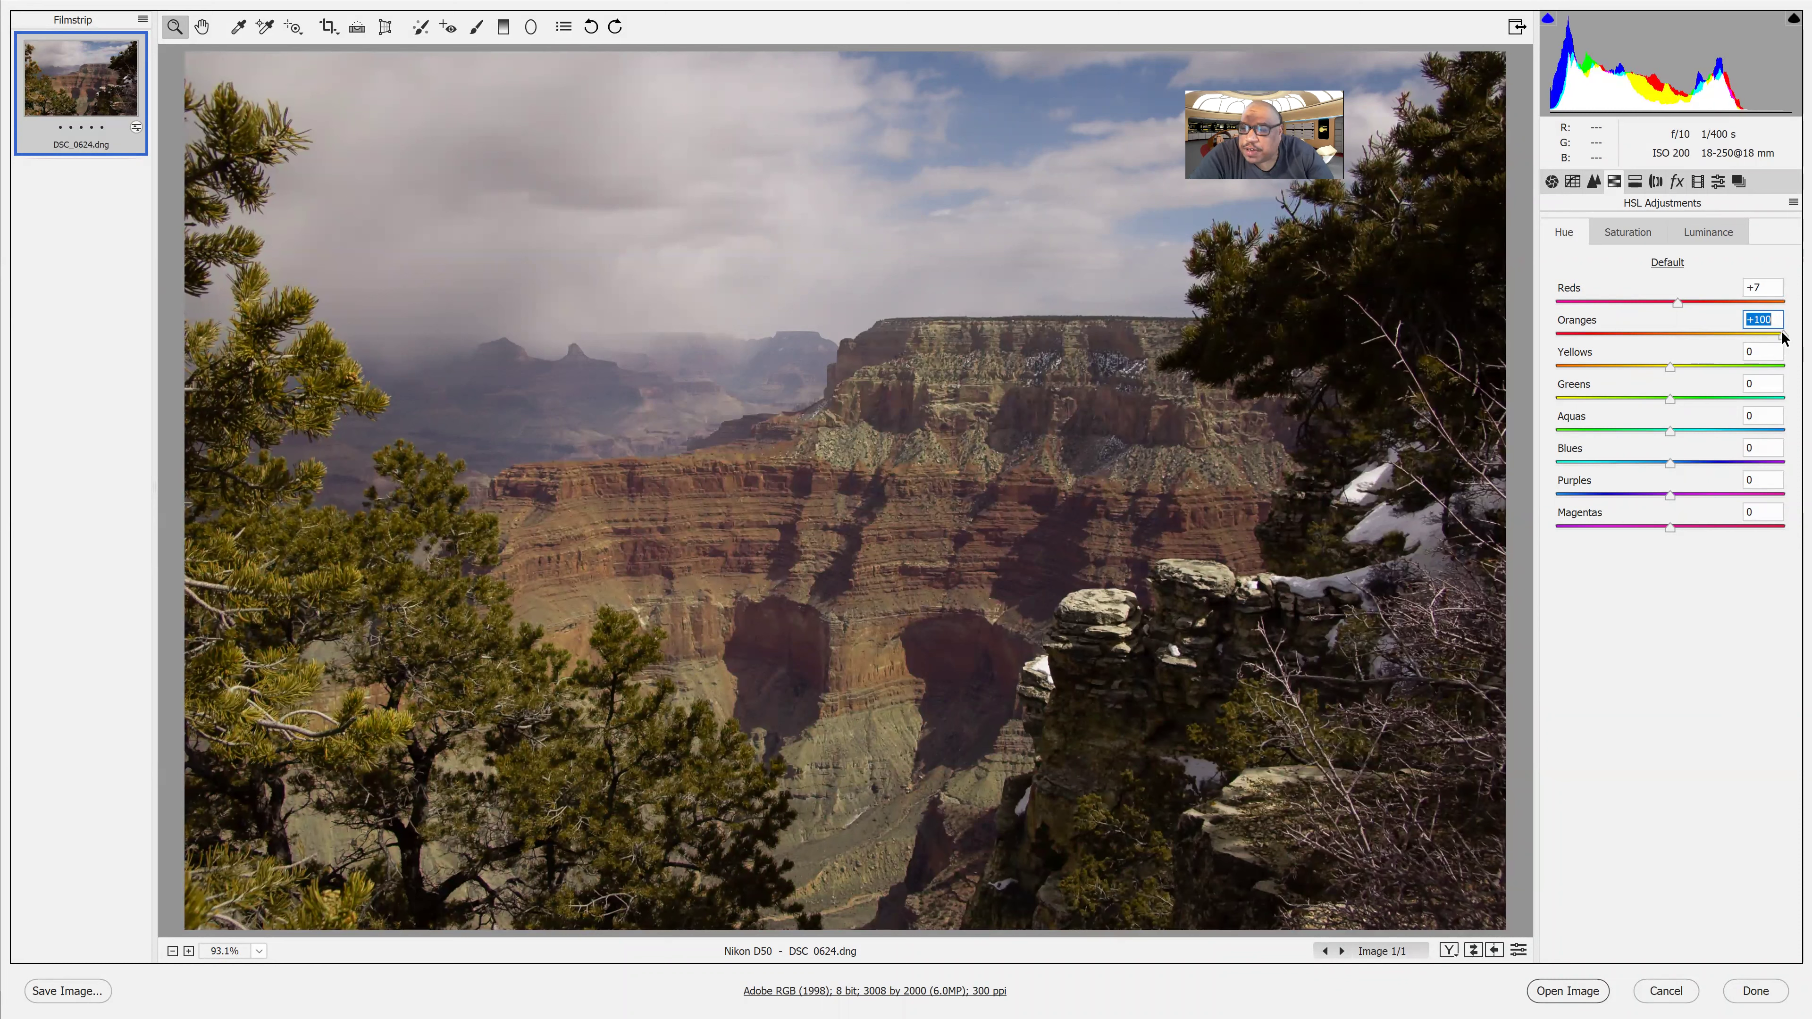
drag(1776, 333, 1618, 338)
click(1715, 336)
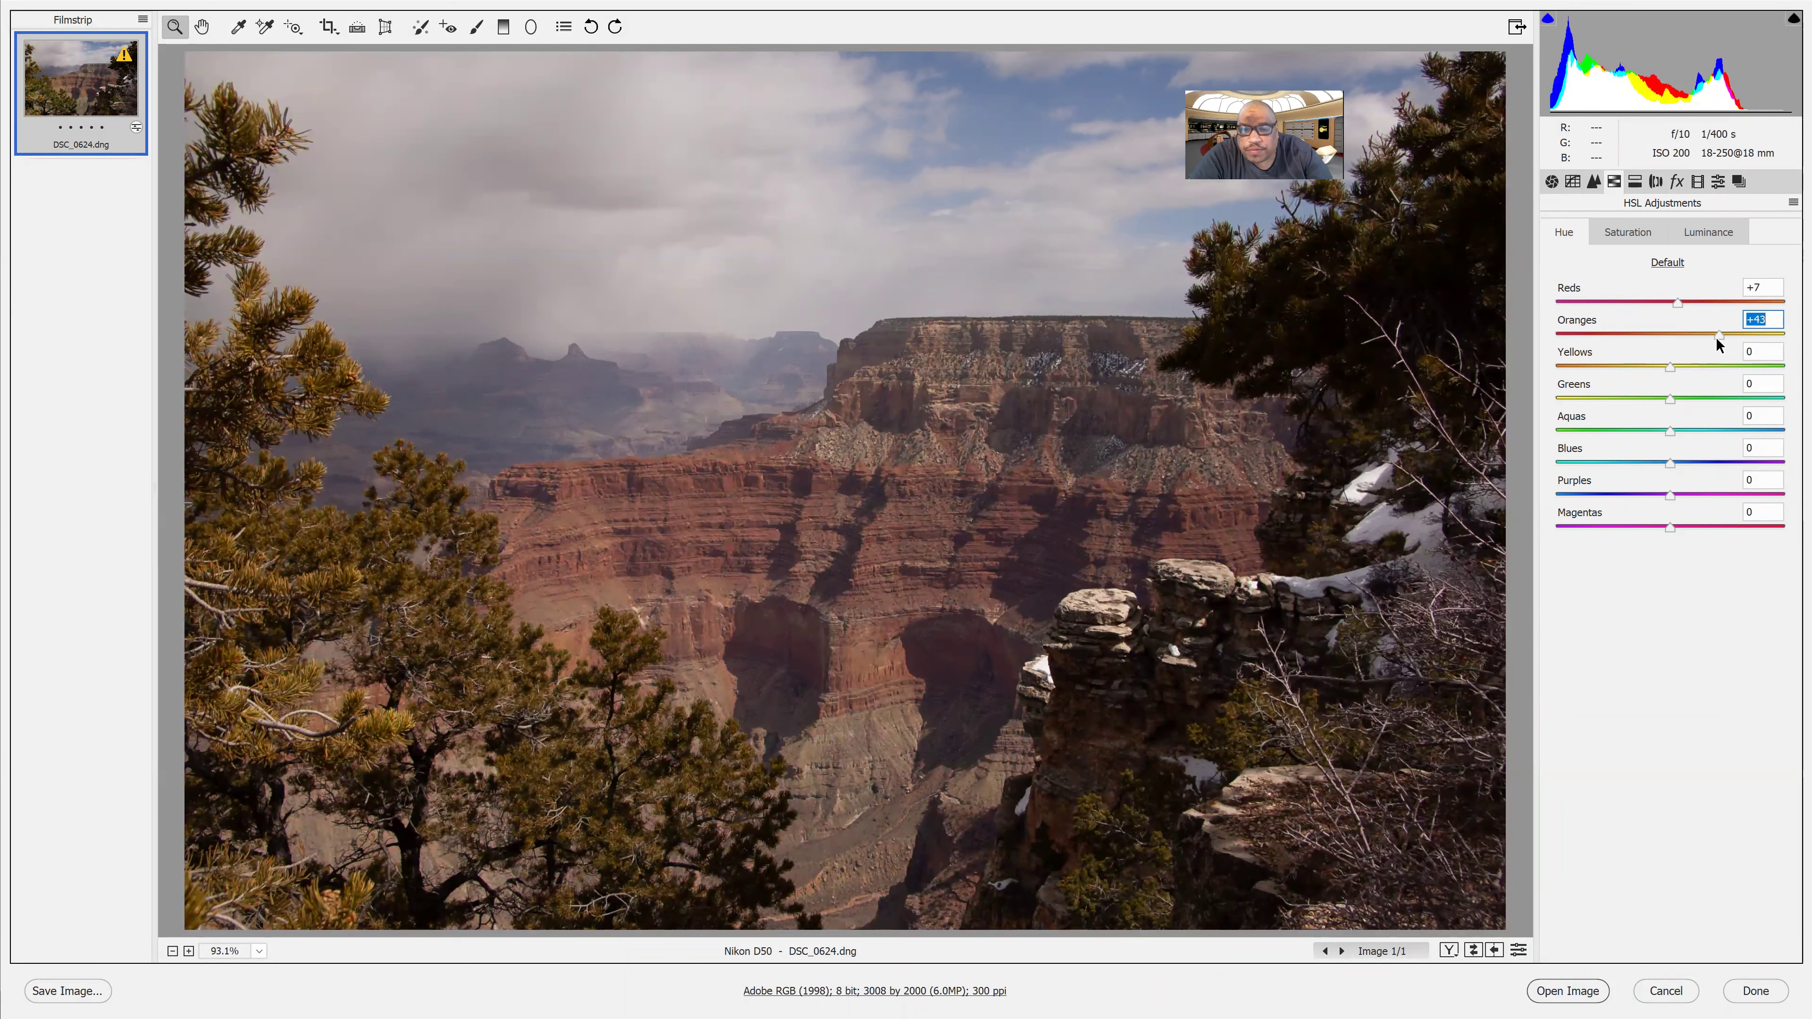
click(1671, 338)
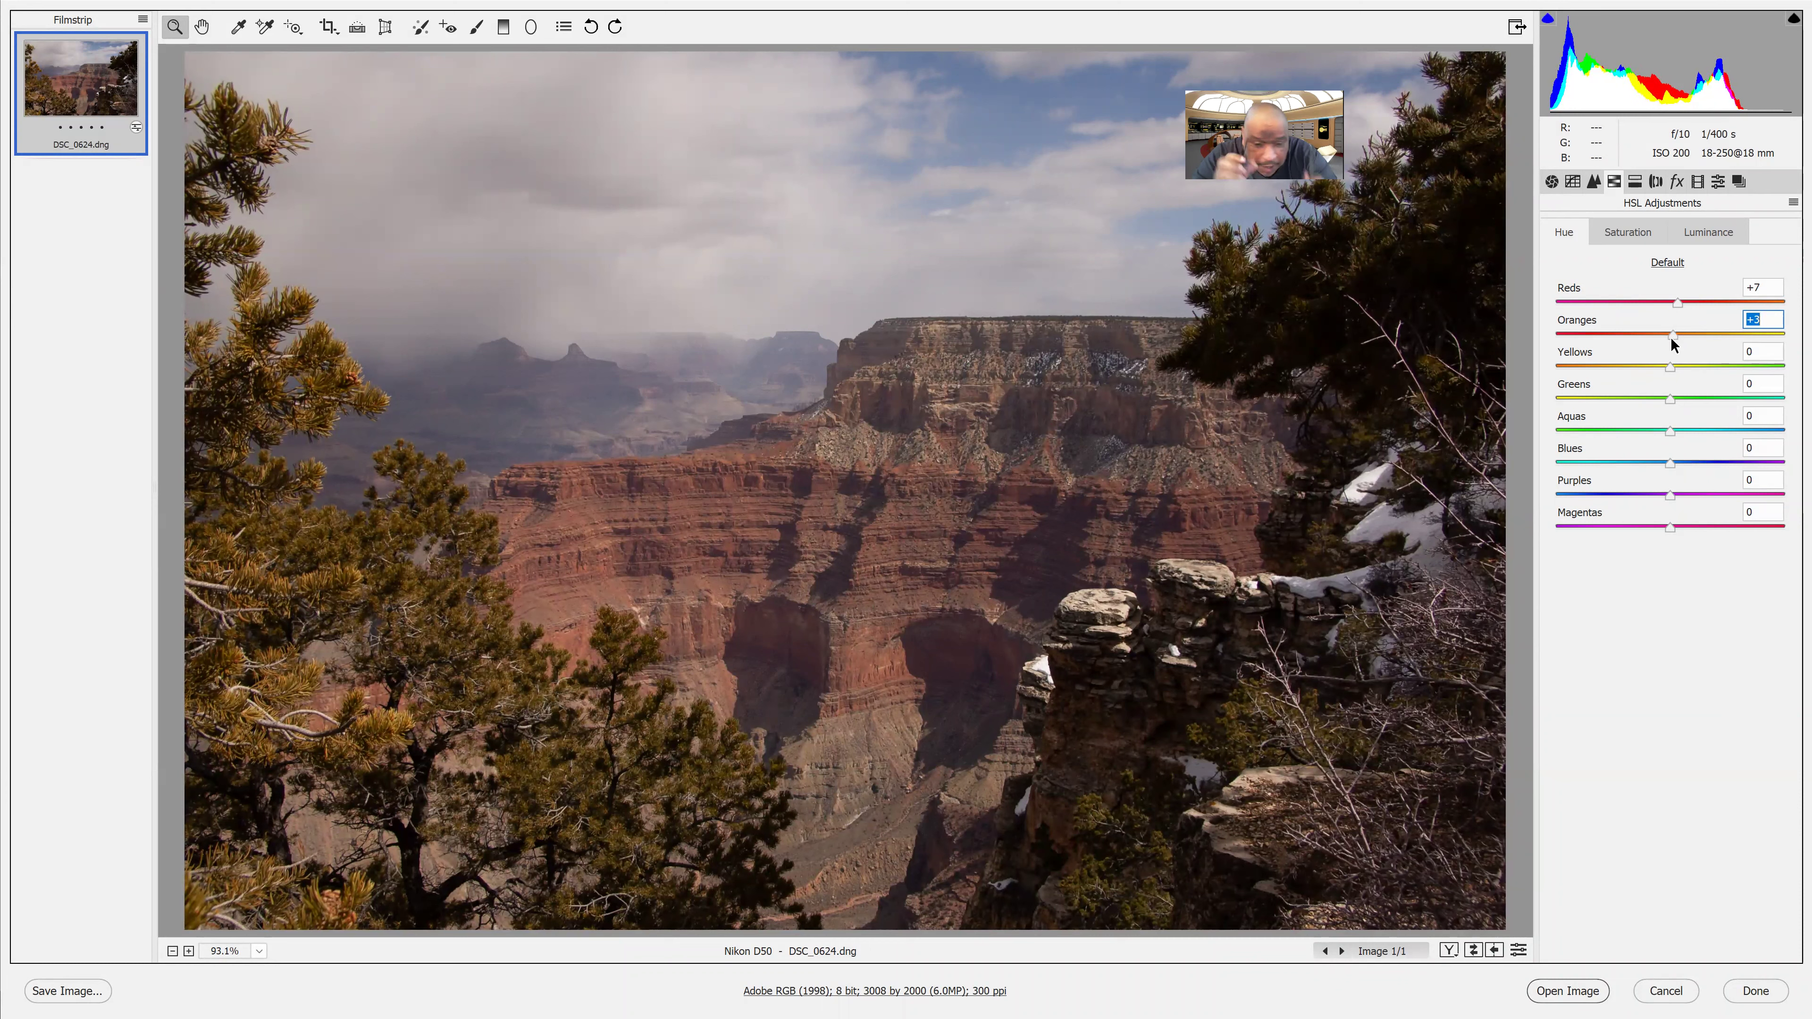
Step: Test the Yellows hue at both ends of its range, and settle it at -1
click(1669, 369)
drag(1668, 368, 1738, 367)
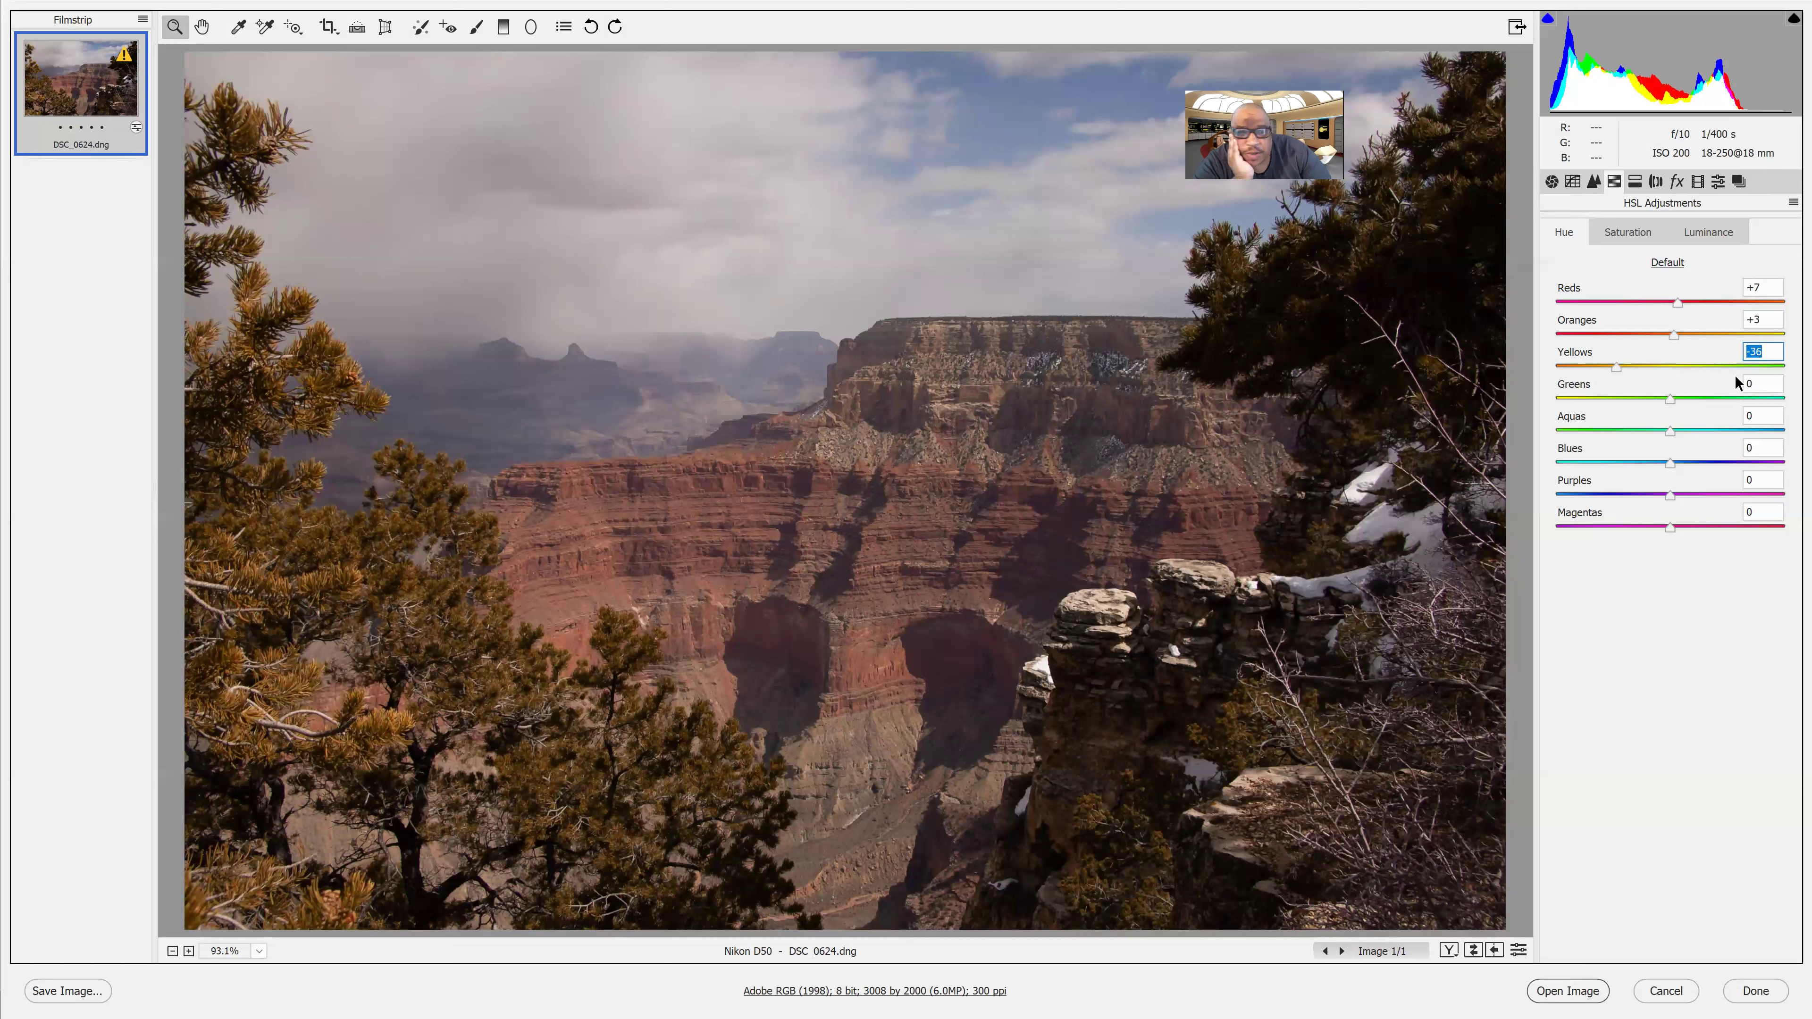
drag(1593, 376, 1746, 382)
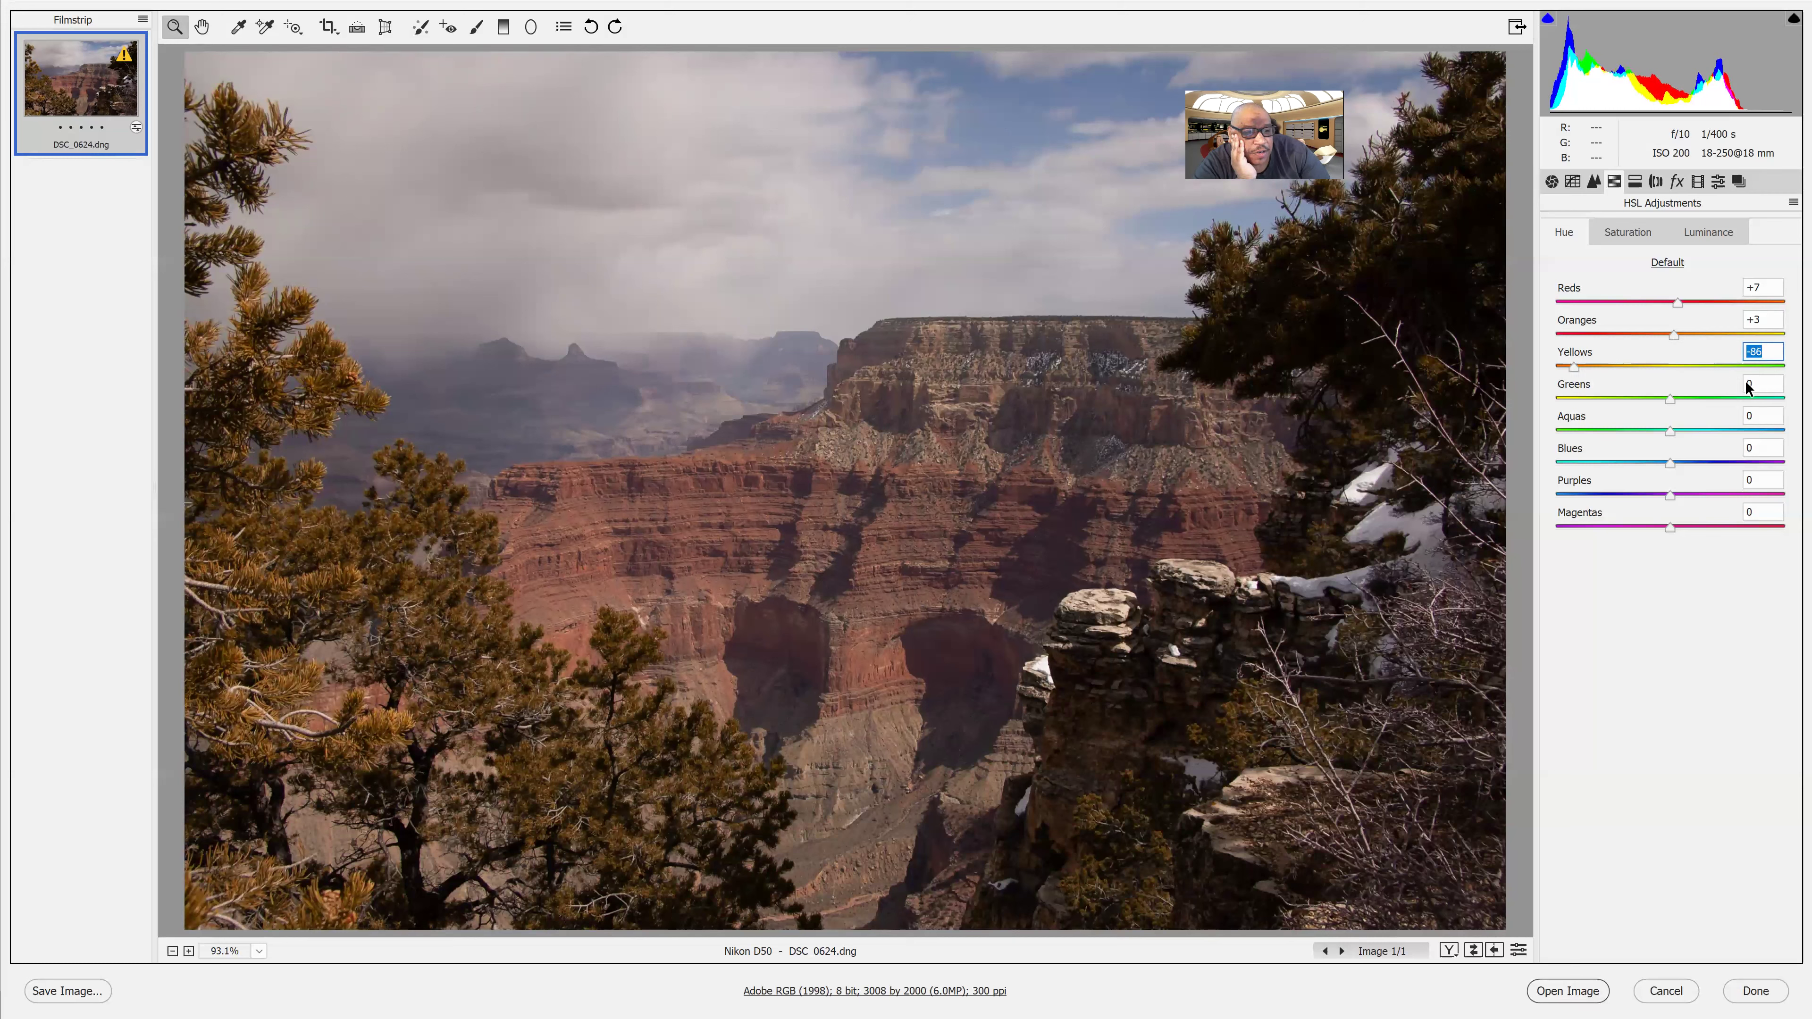
click(1784, 383)
click(1636, 380)
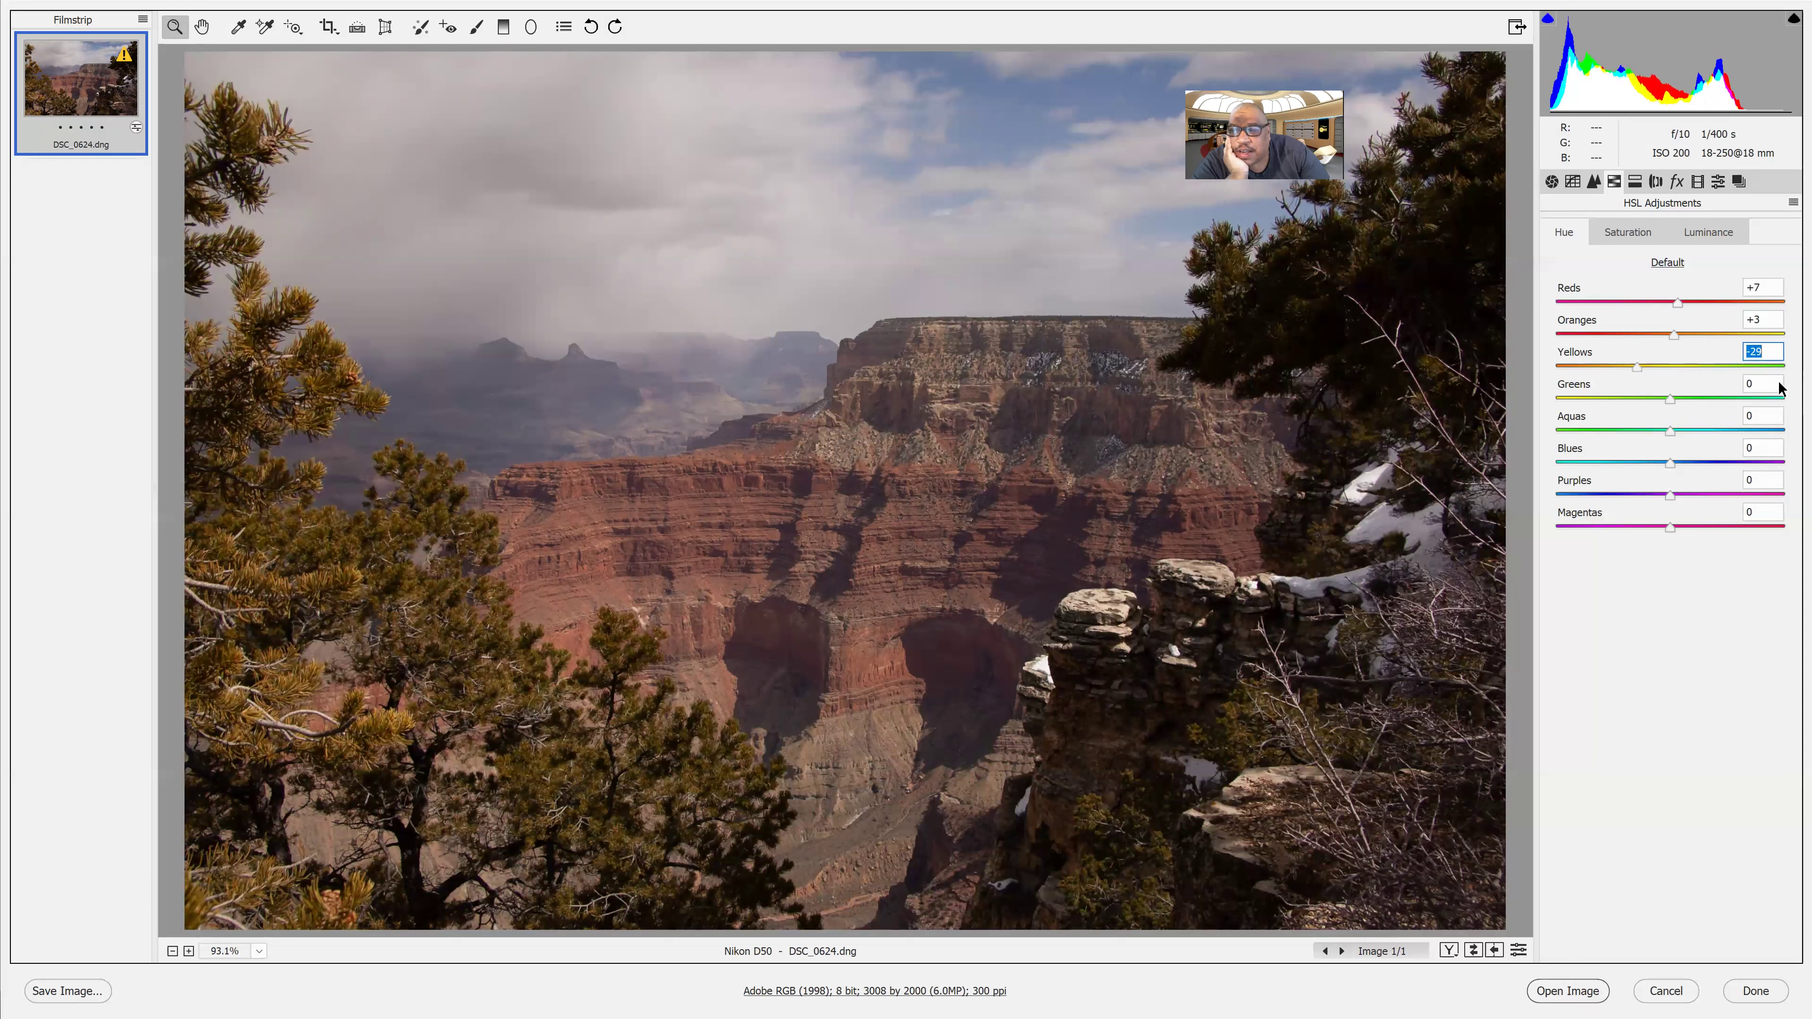
click(1598, 383)
drag(1593, 383, 1558, 389)
click(1671, 386)
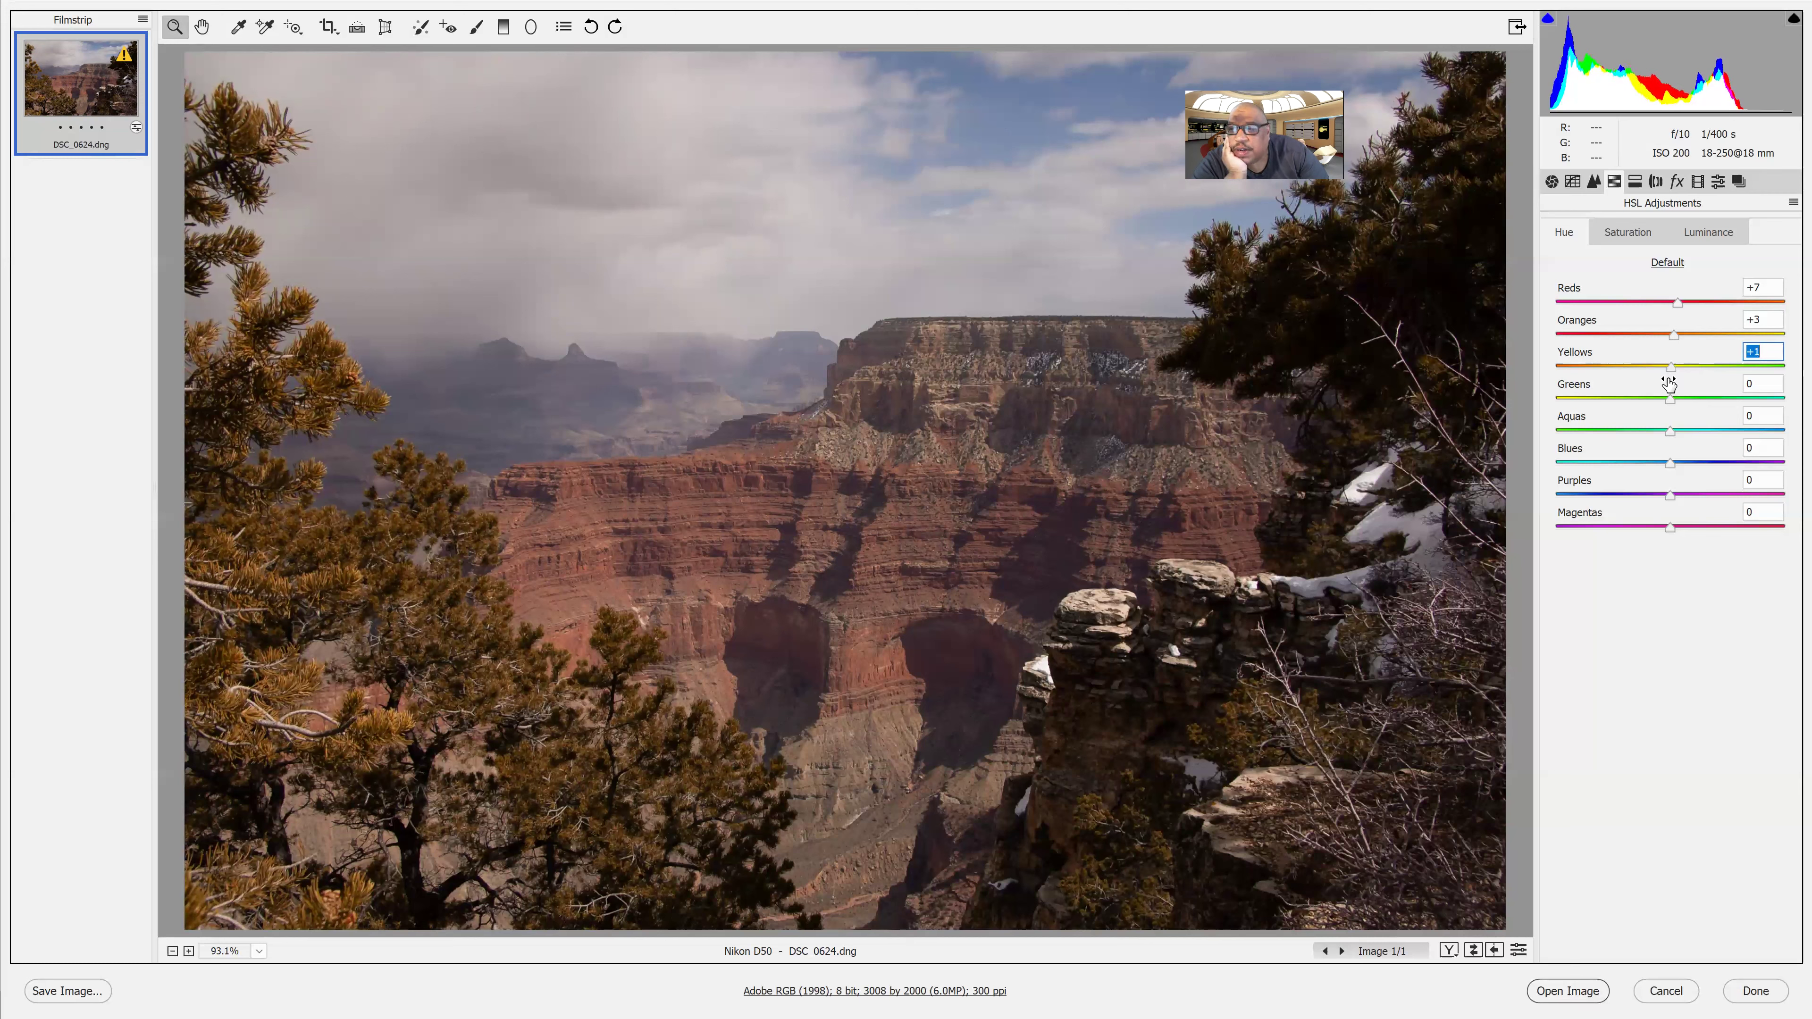
Step: Set the Greens hue to -3 and return the Aquas hue to 0 after trying out shifts of each
click(1742, 400)
drag(1723, 398, 1733, 399)
click(1718, 396)
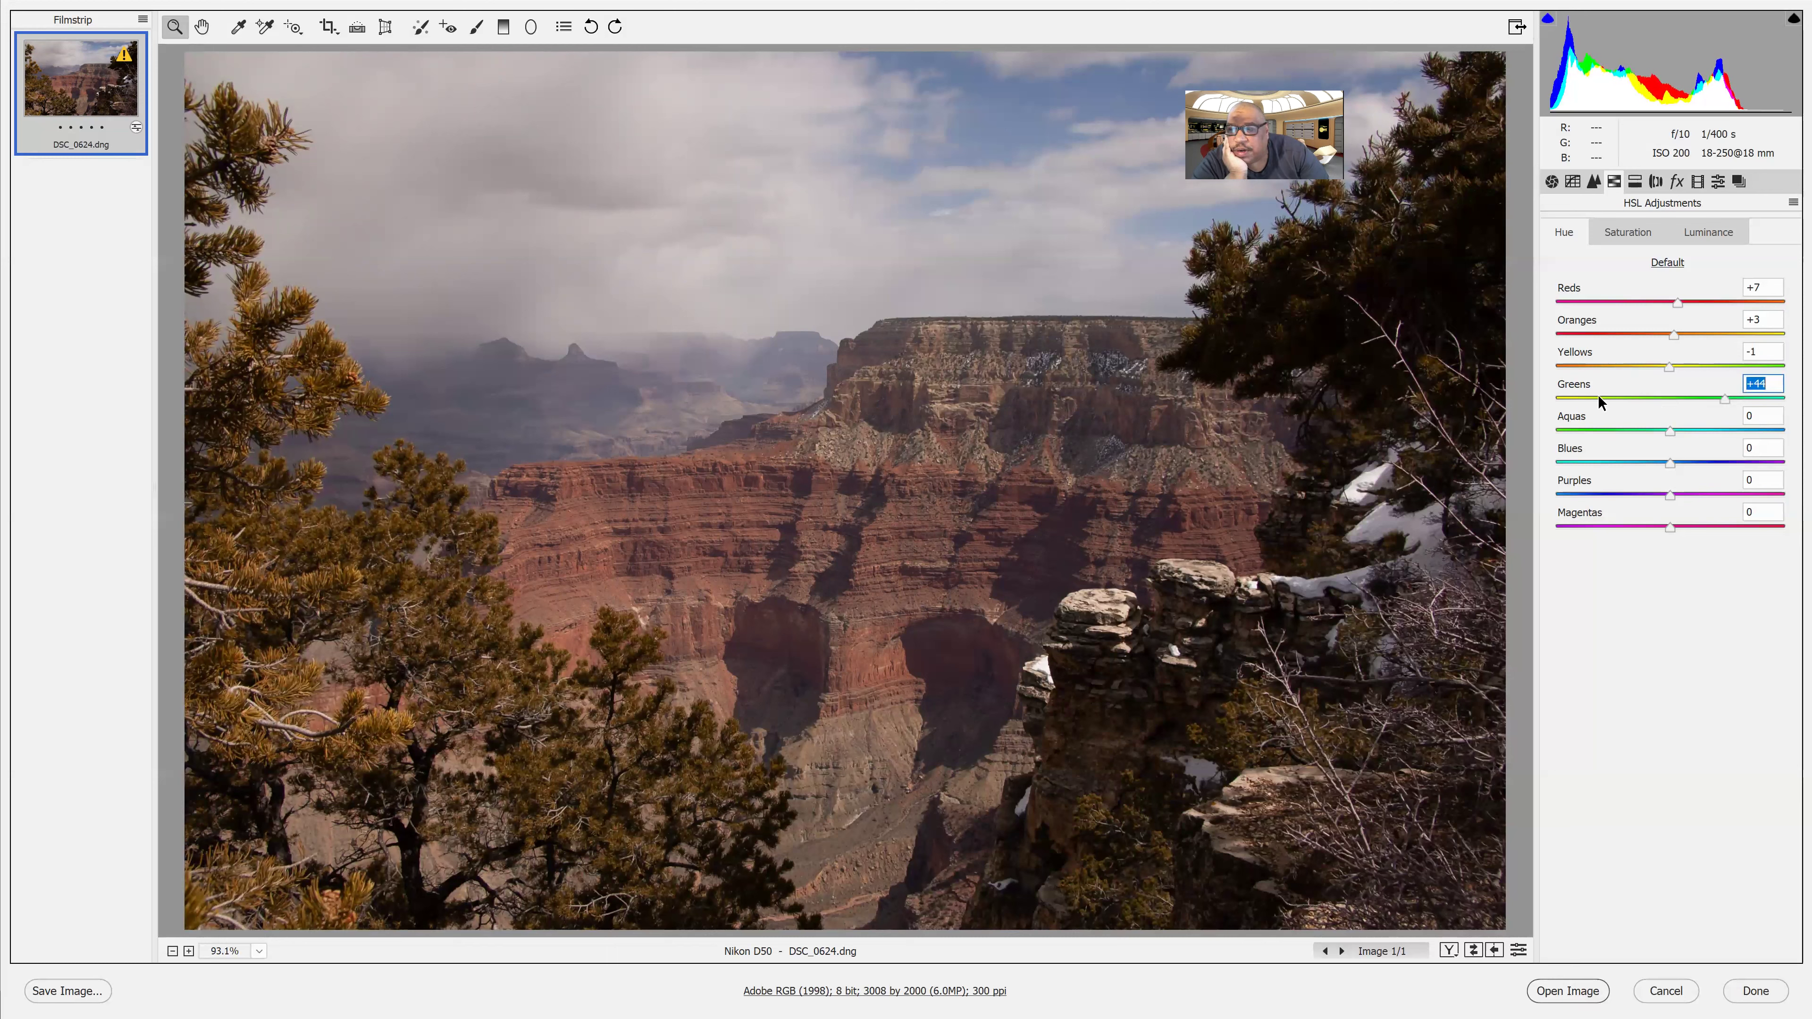
text(-3)
key(Tab)
click(1585, 431)
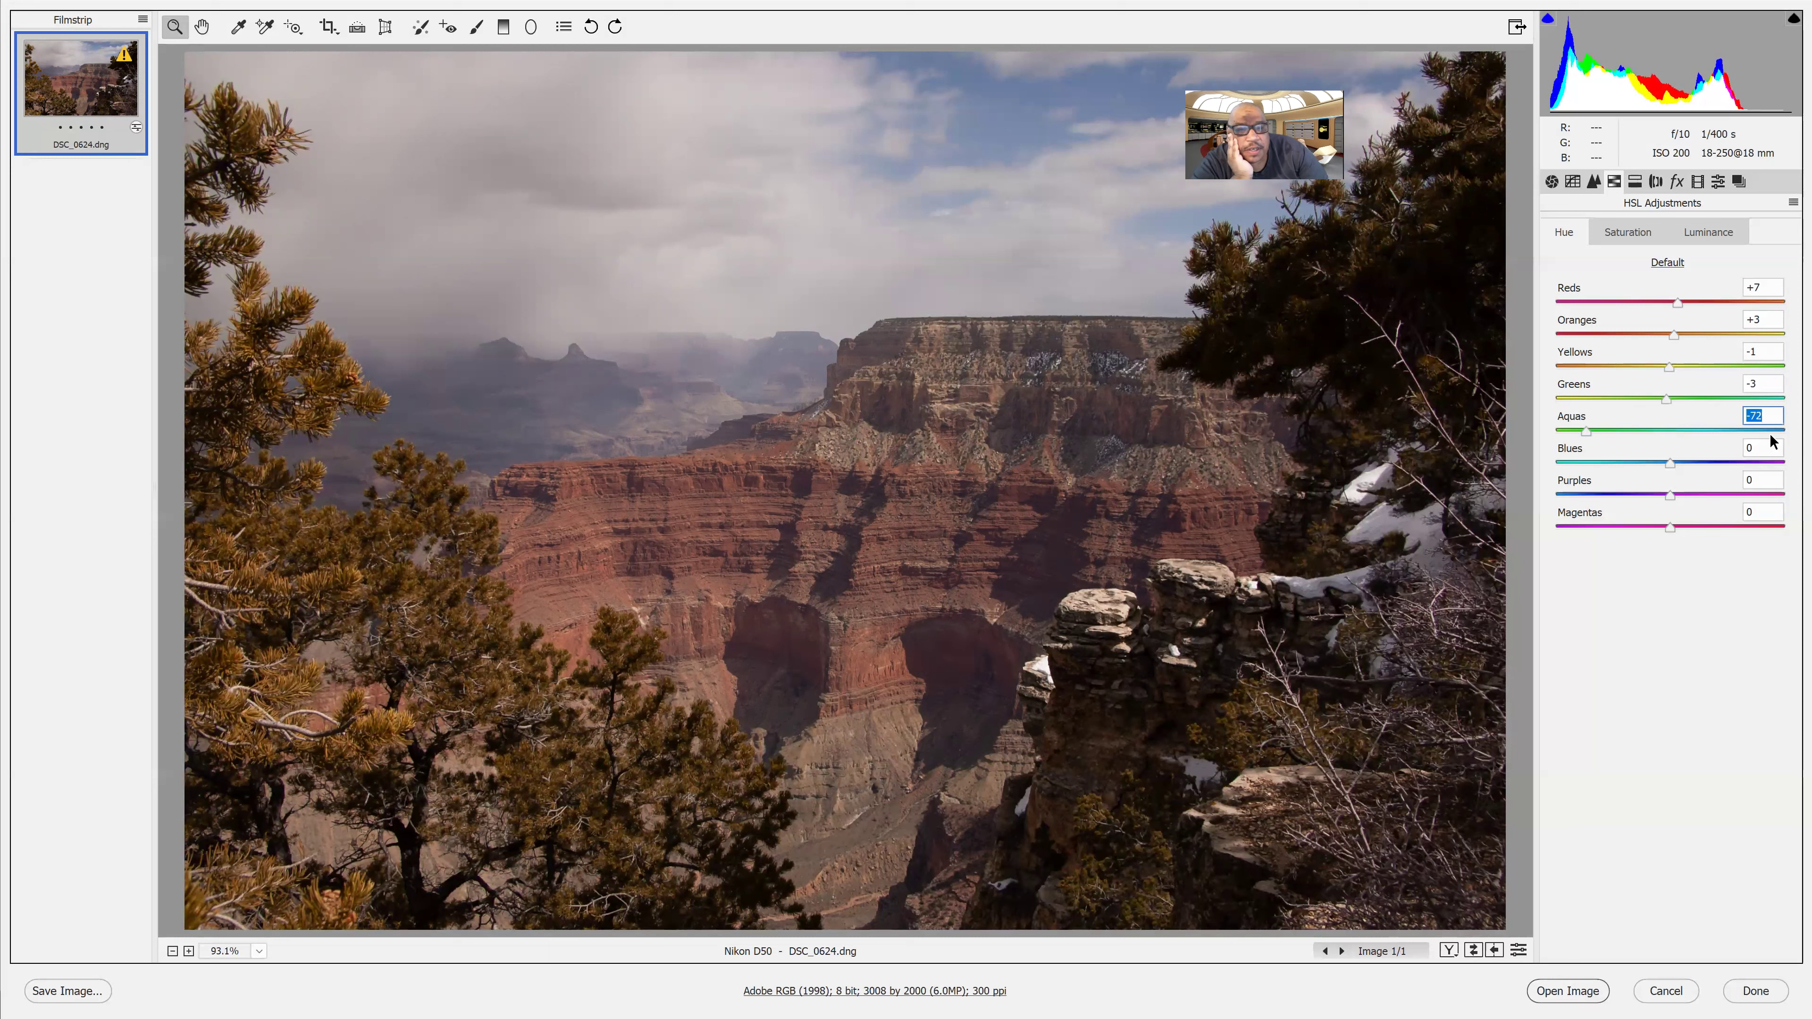
text(0)
key(Return)
Step: Test the Blues hue toward aqua and toward purple, and settle it at -1
drag(1656, 462, 1593, 462)
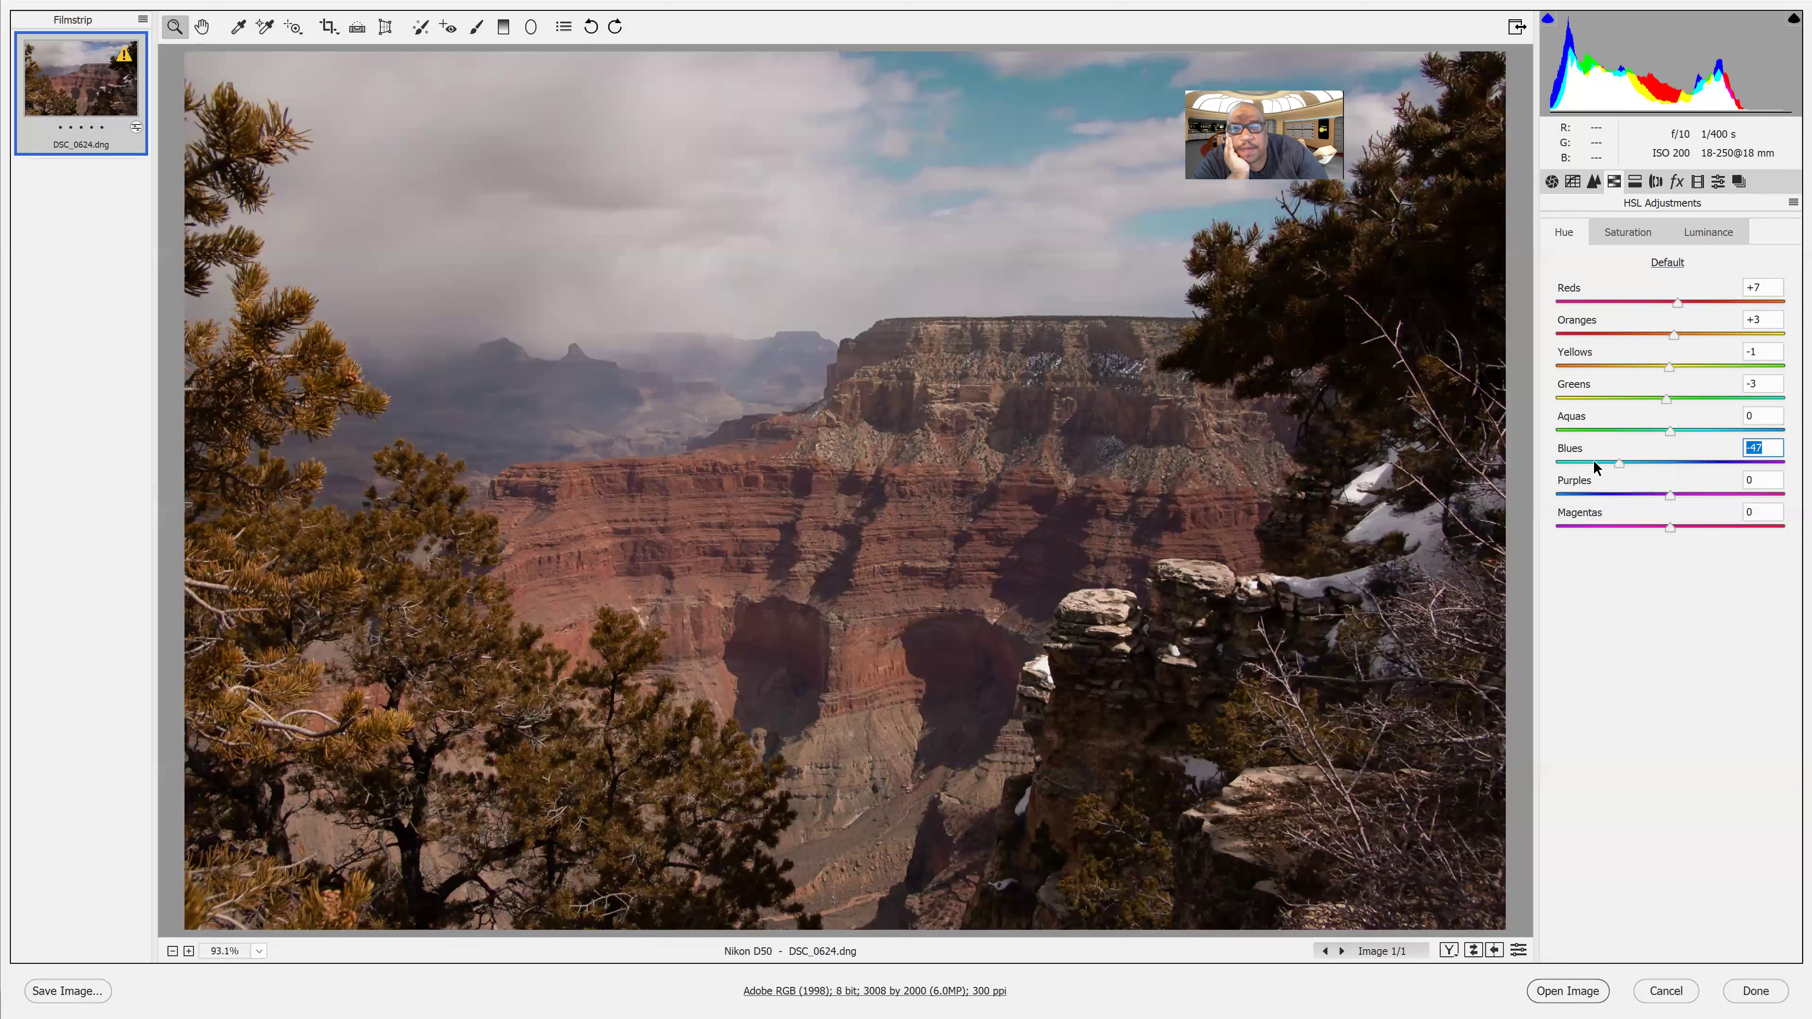
click(1741, 463)
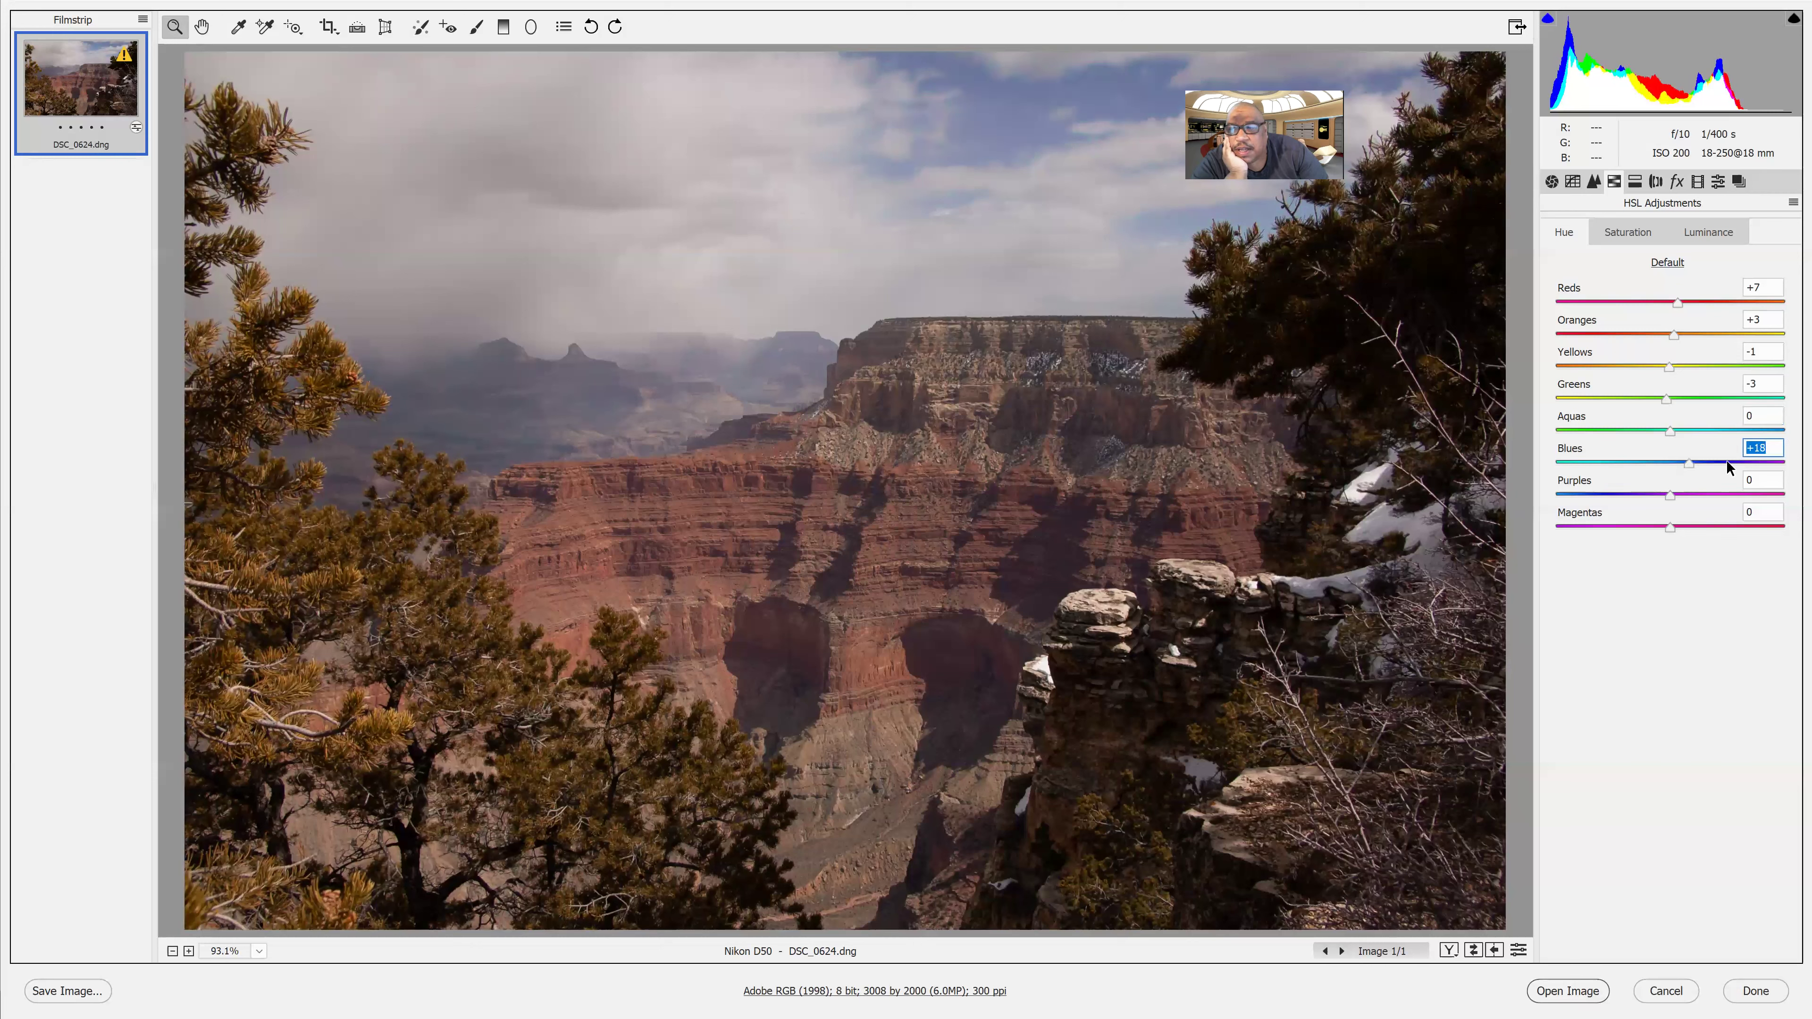
click(1614, 462)
drag(1712, 462, 1657, 493)
Step: Set the Purples hue to +2, and try a Magentas hue shift before returning it to 0
click(1655, 494)
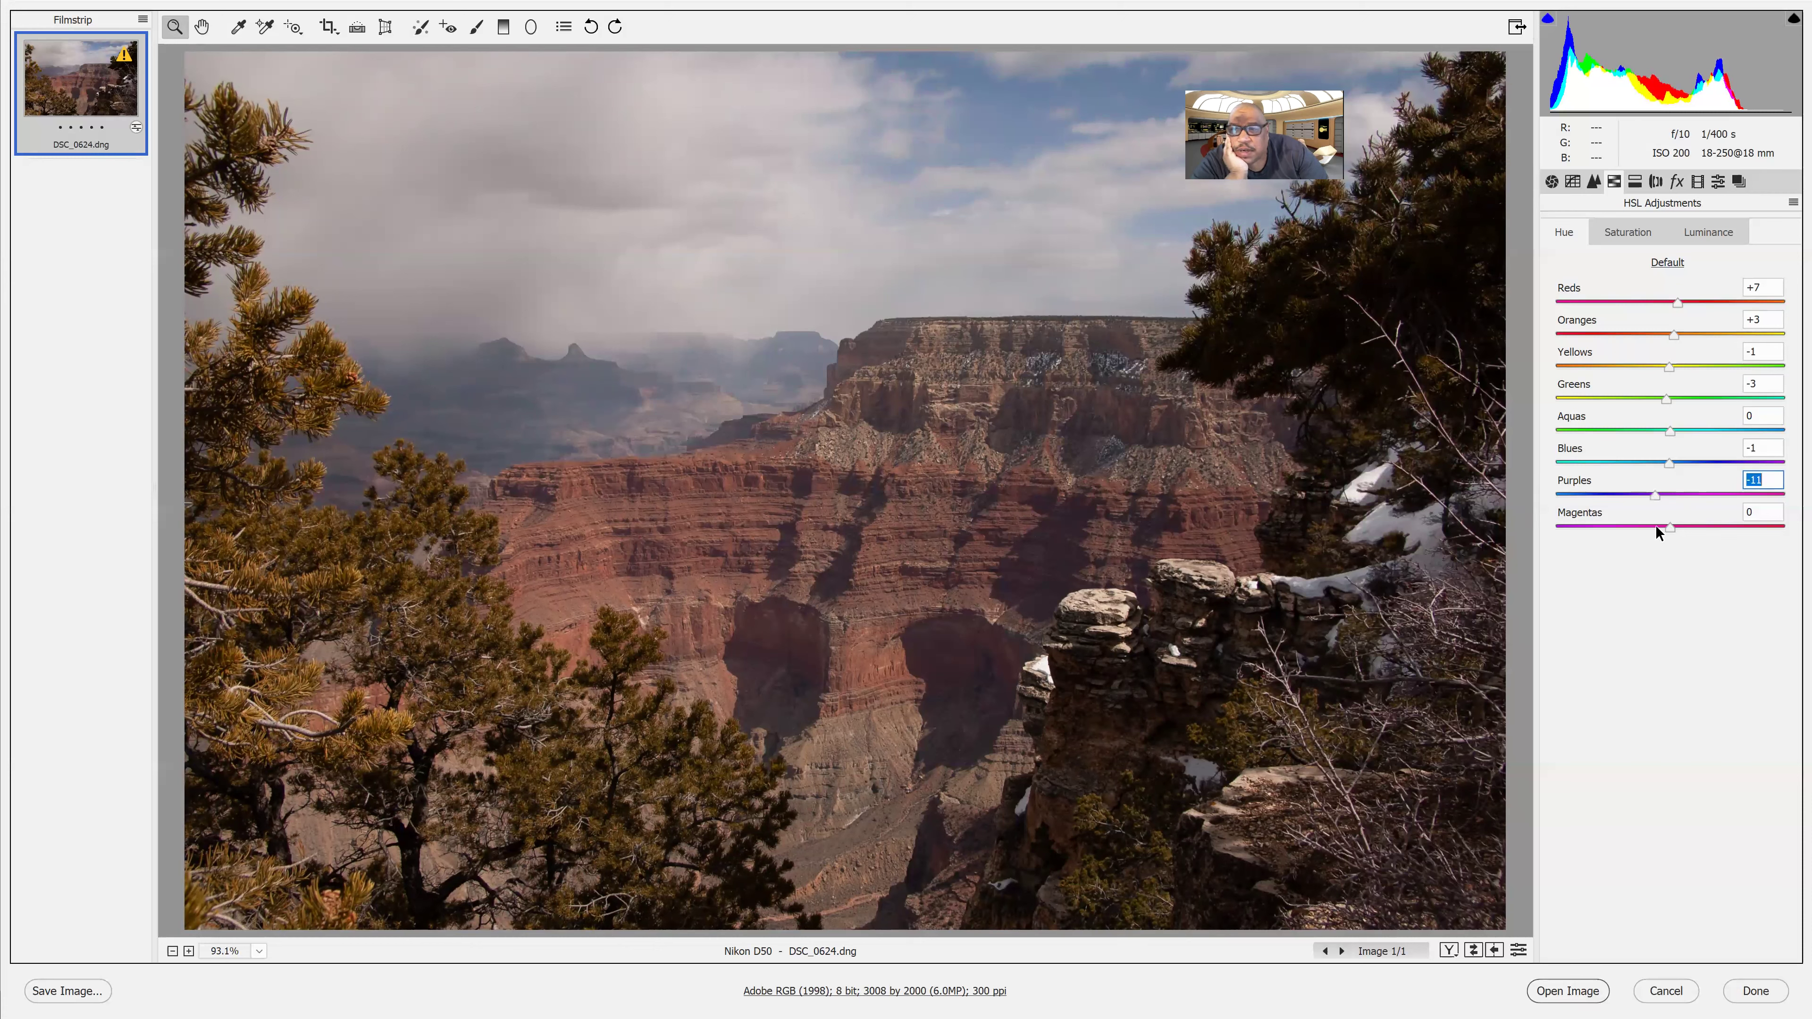
drag(1655, 525, 1602, 532)
click(1670, 525)
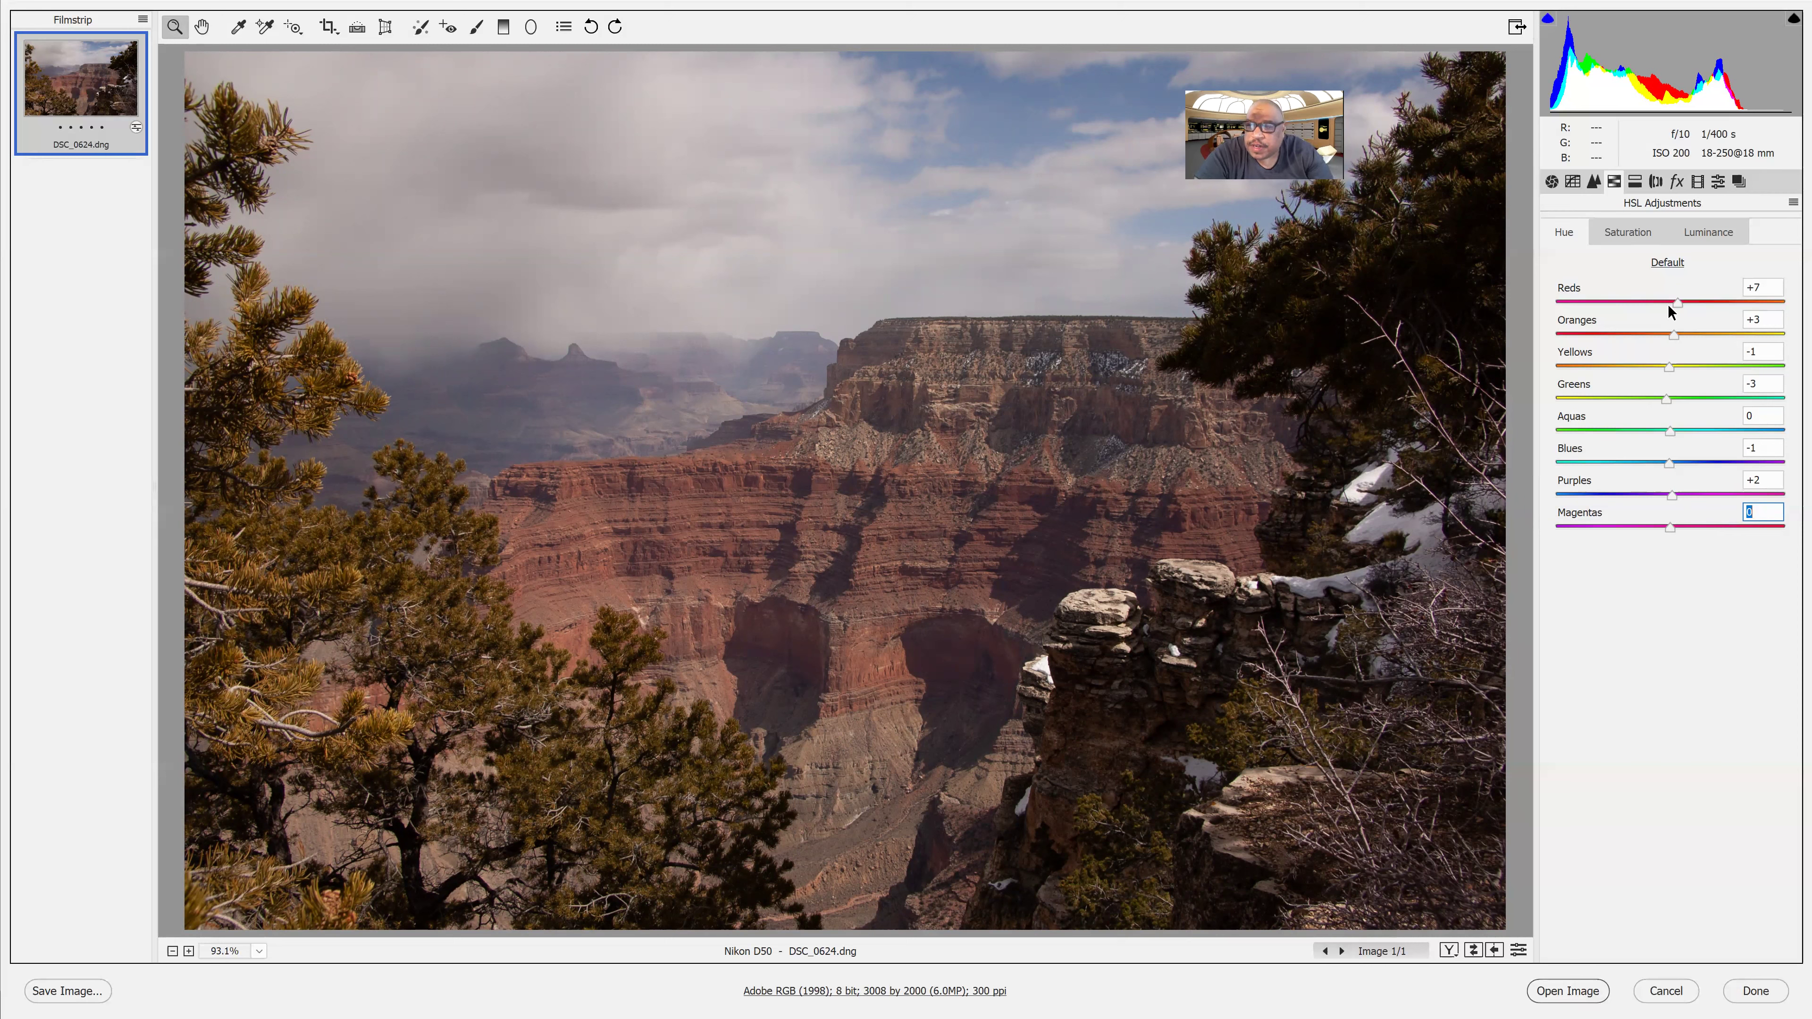
Step: Test strong desaturation of the Reds and Oranges, and settle their saturation at -11 and -3
click(1627, 232)
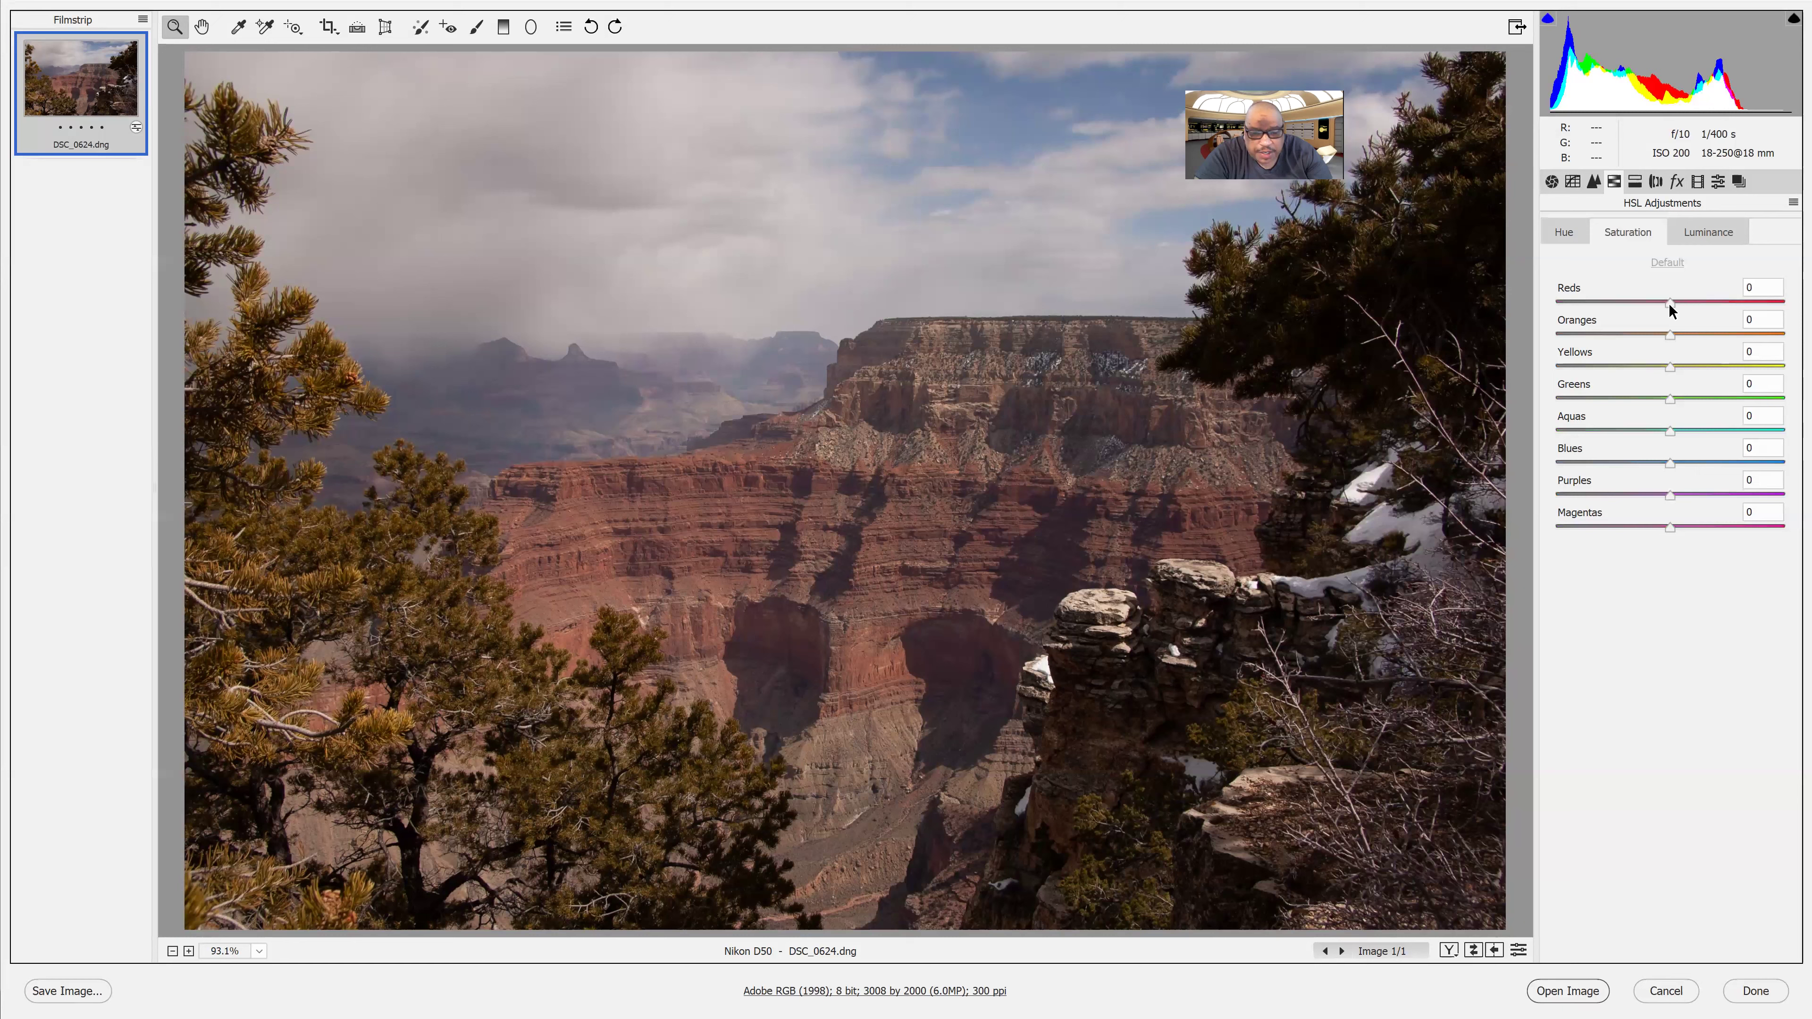
click(1599, 305)
drag(1603, 304, 1548, 304)
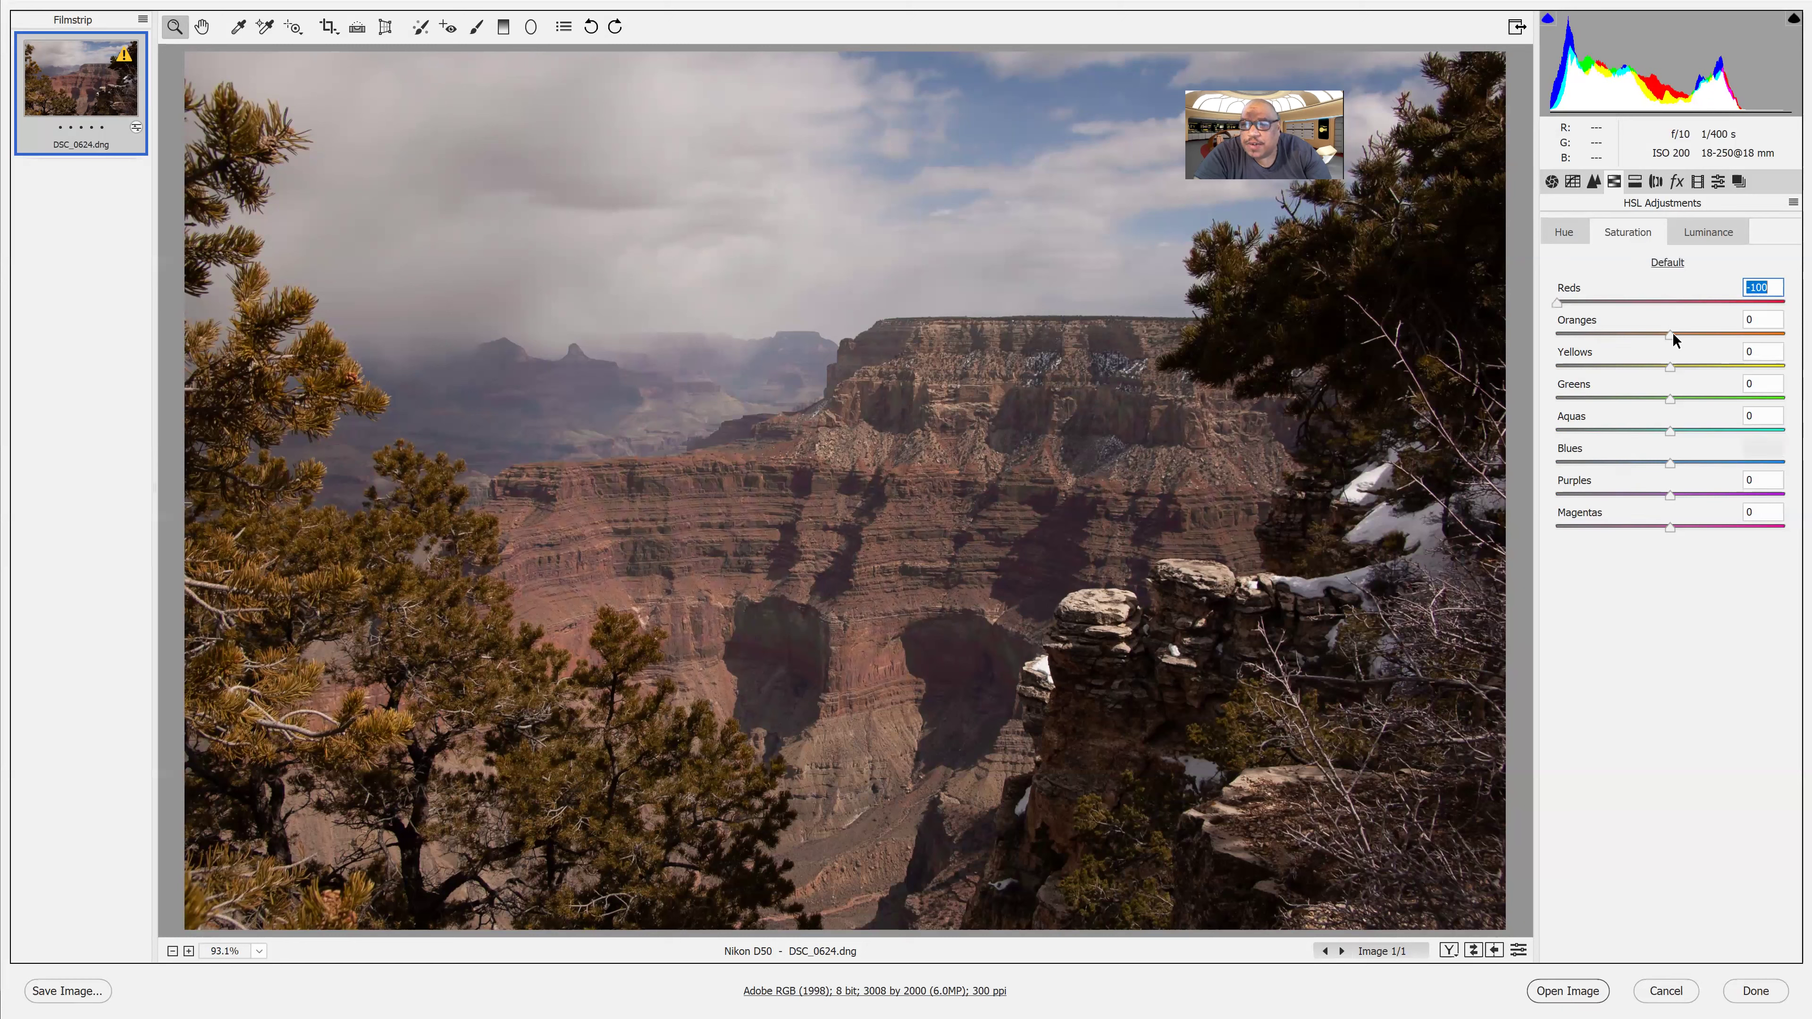
click(1595, 334)
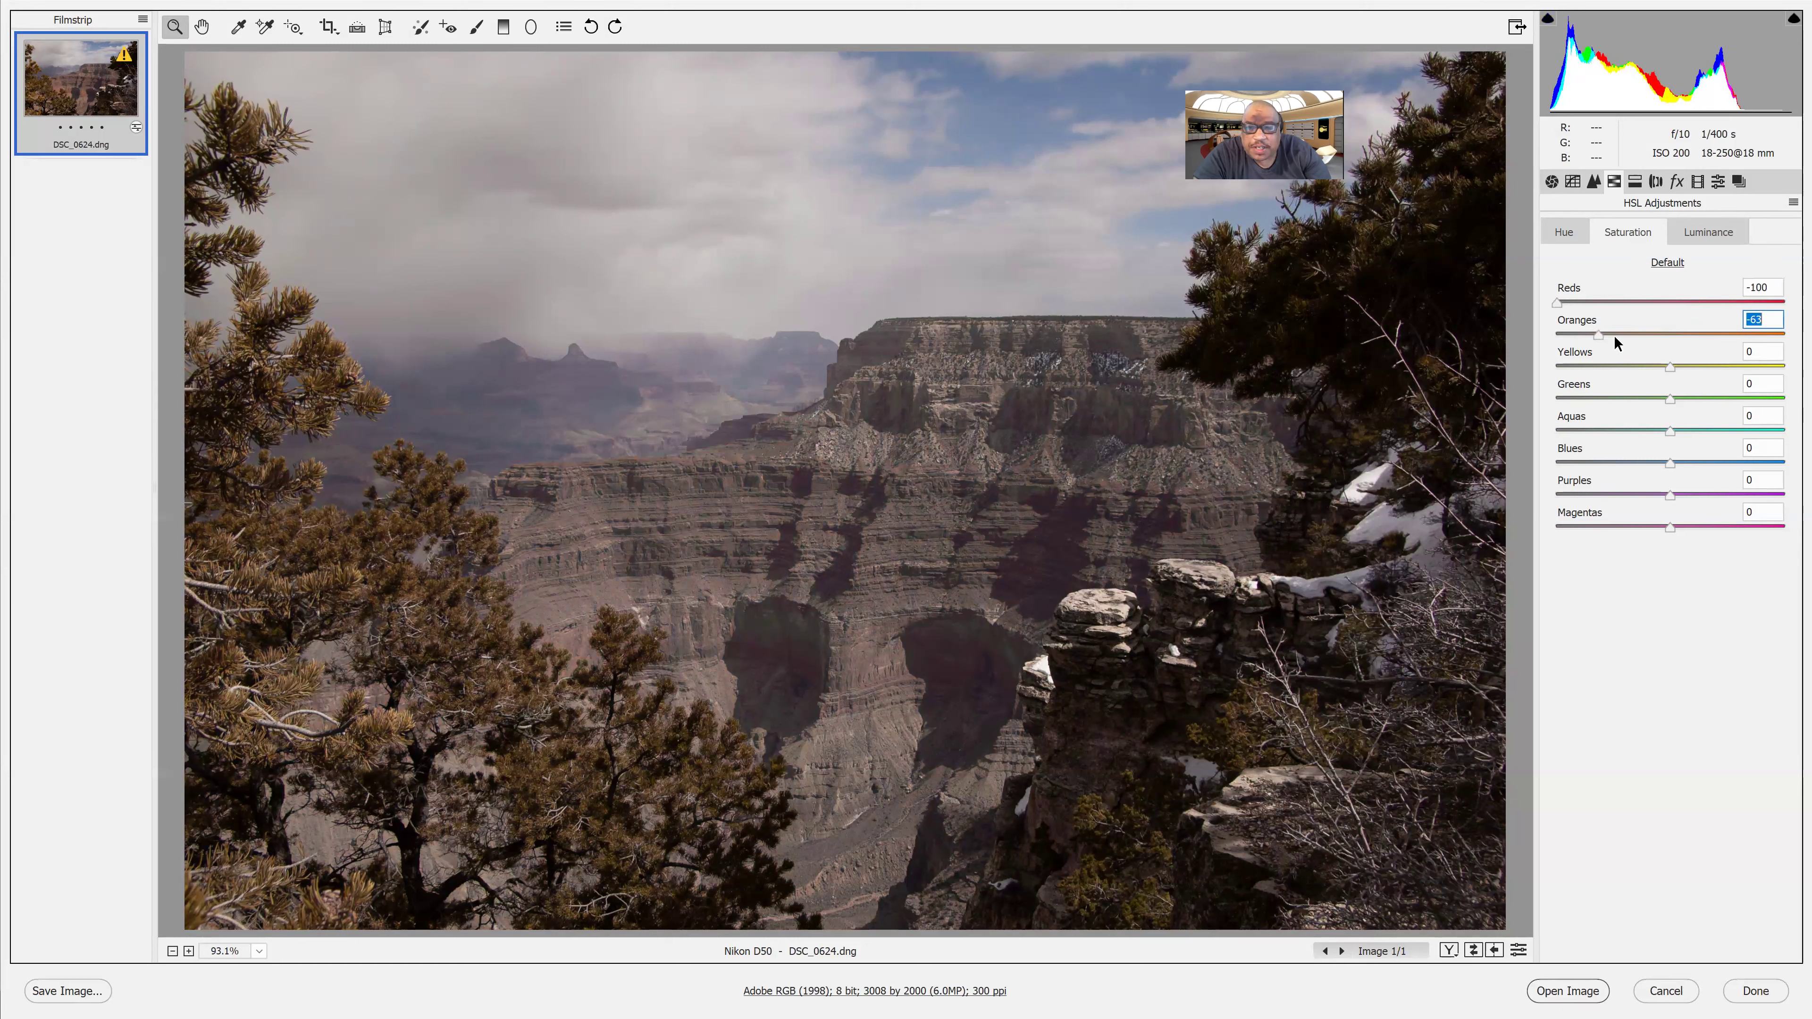
click(1649, 334)
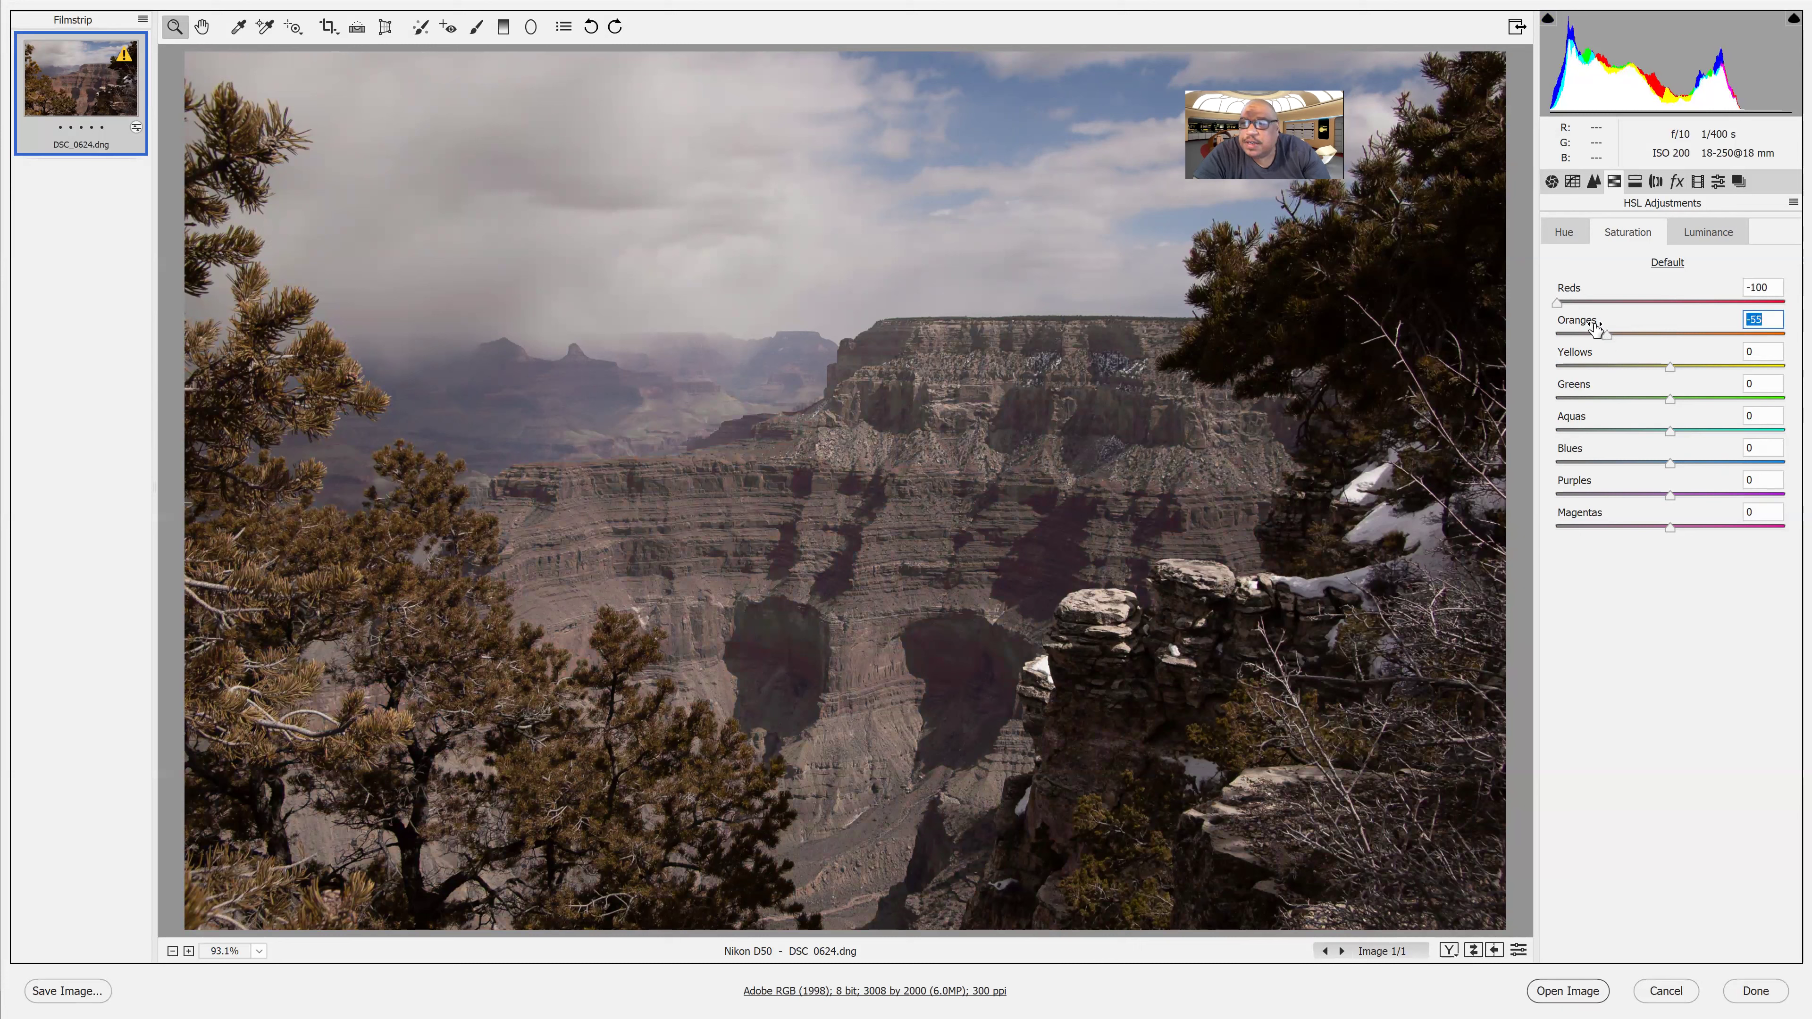
drag(1560, 302, 1668, 333)
Step: Lower the saturation of Aquas and Blues to -70, Purples to -72 and Magentas to -67
click(1625, 463)
click(1611, 464)
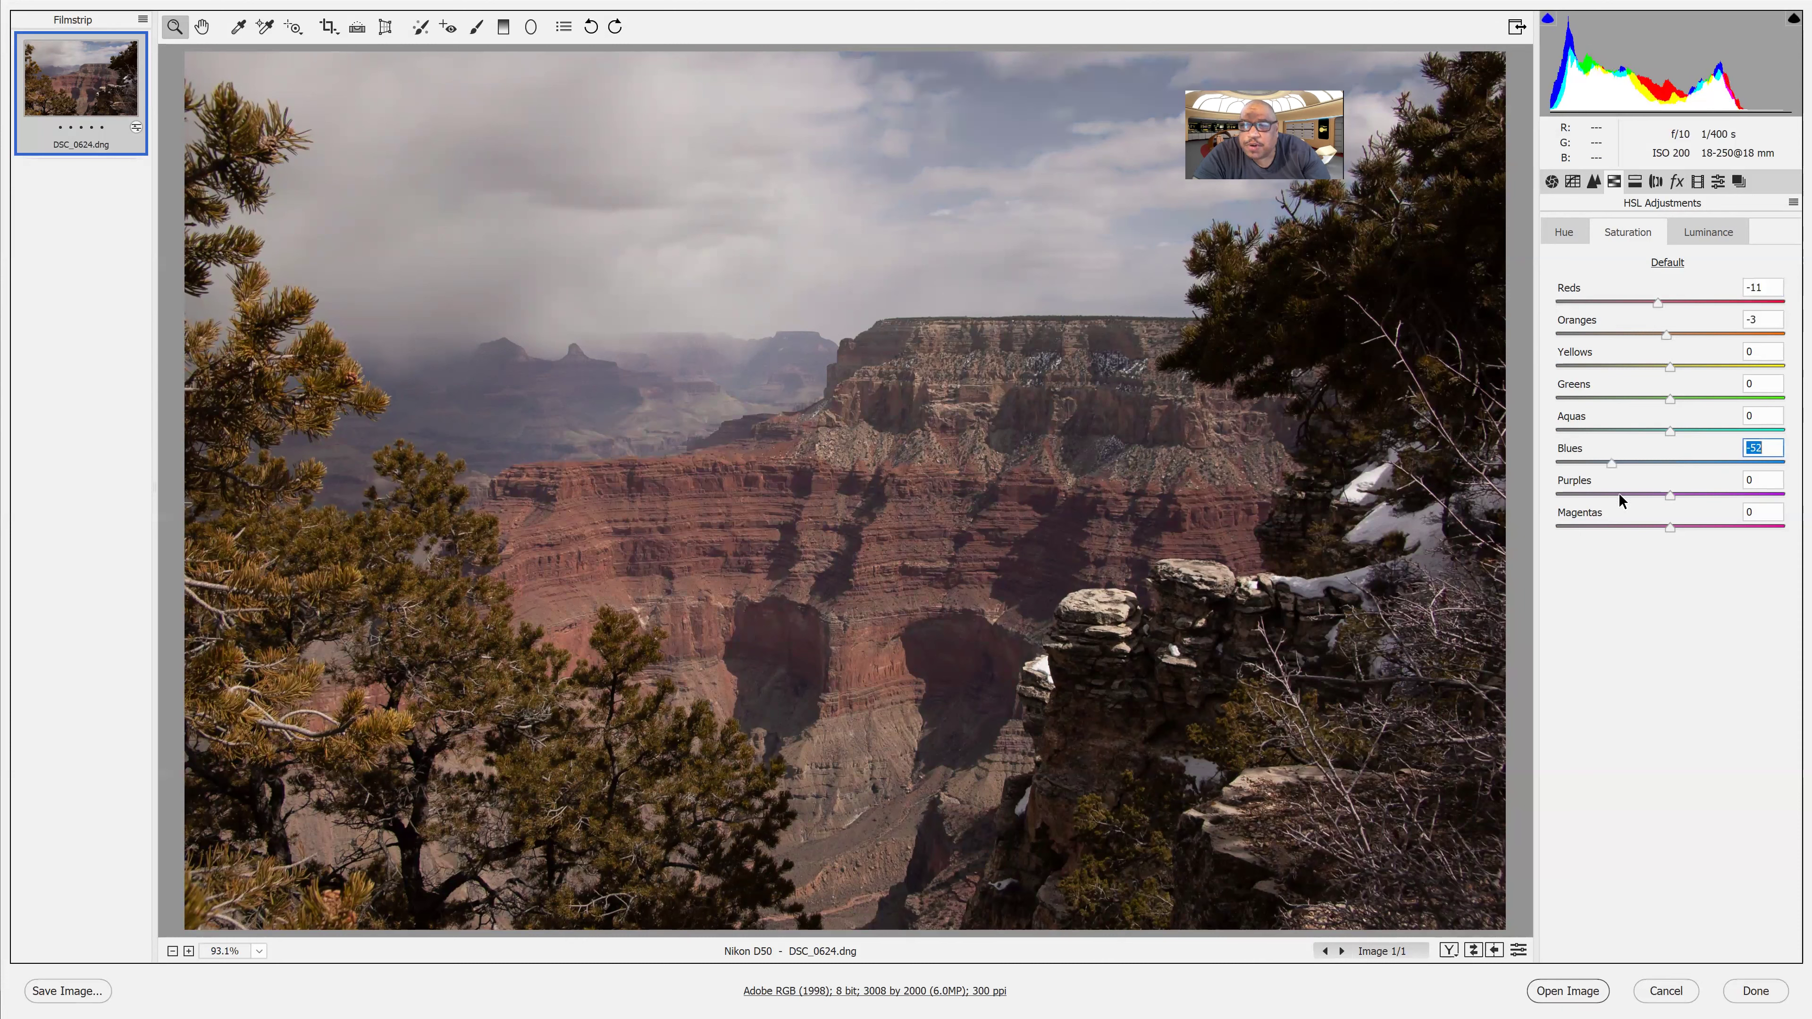
drag(1667, 430, 1592, 431)
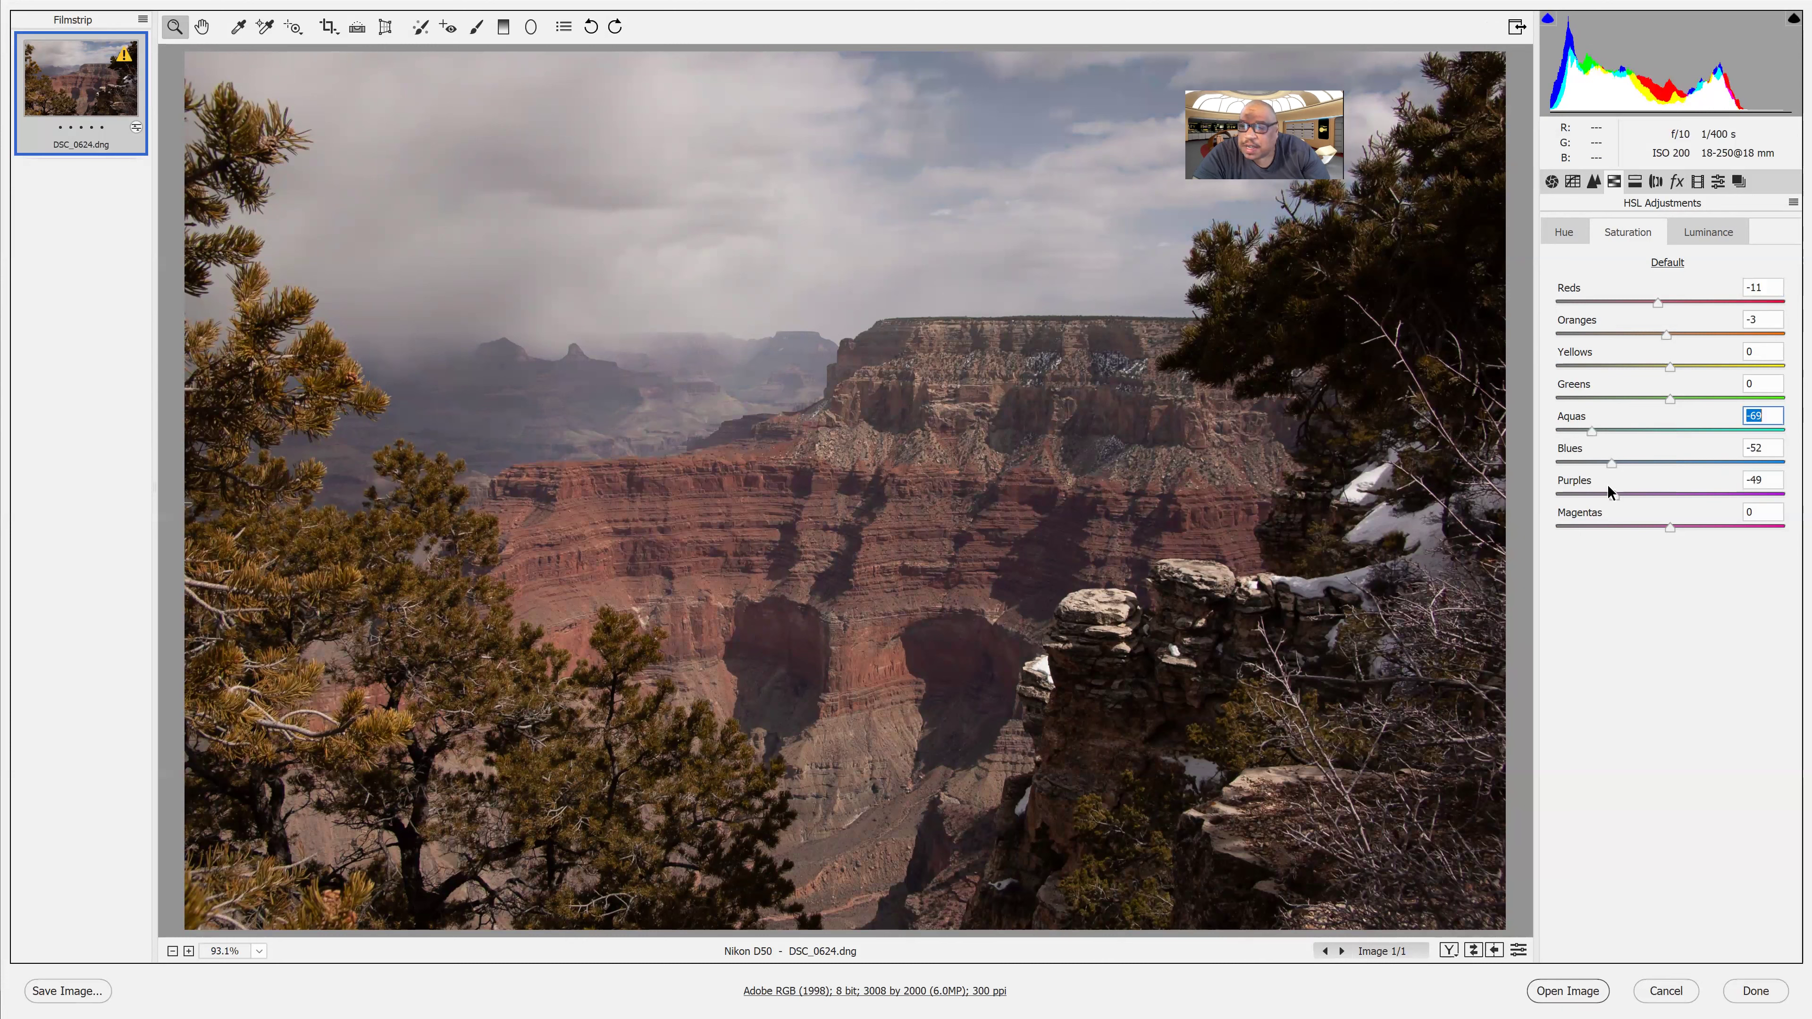
drag(1613, 494, 1588, 494)
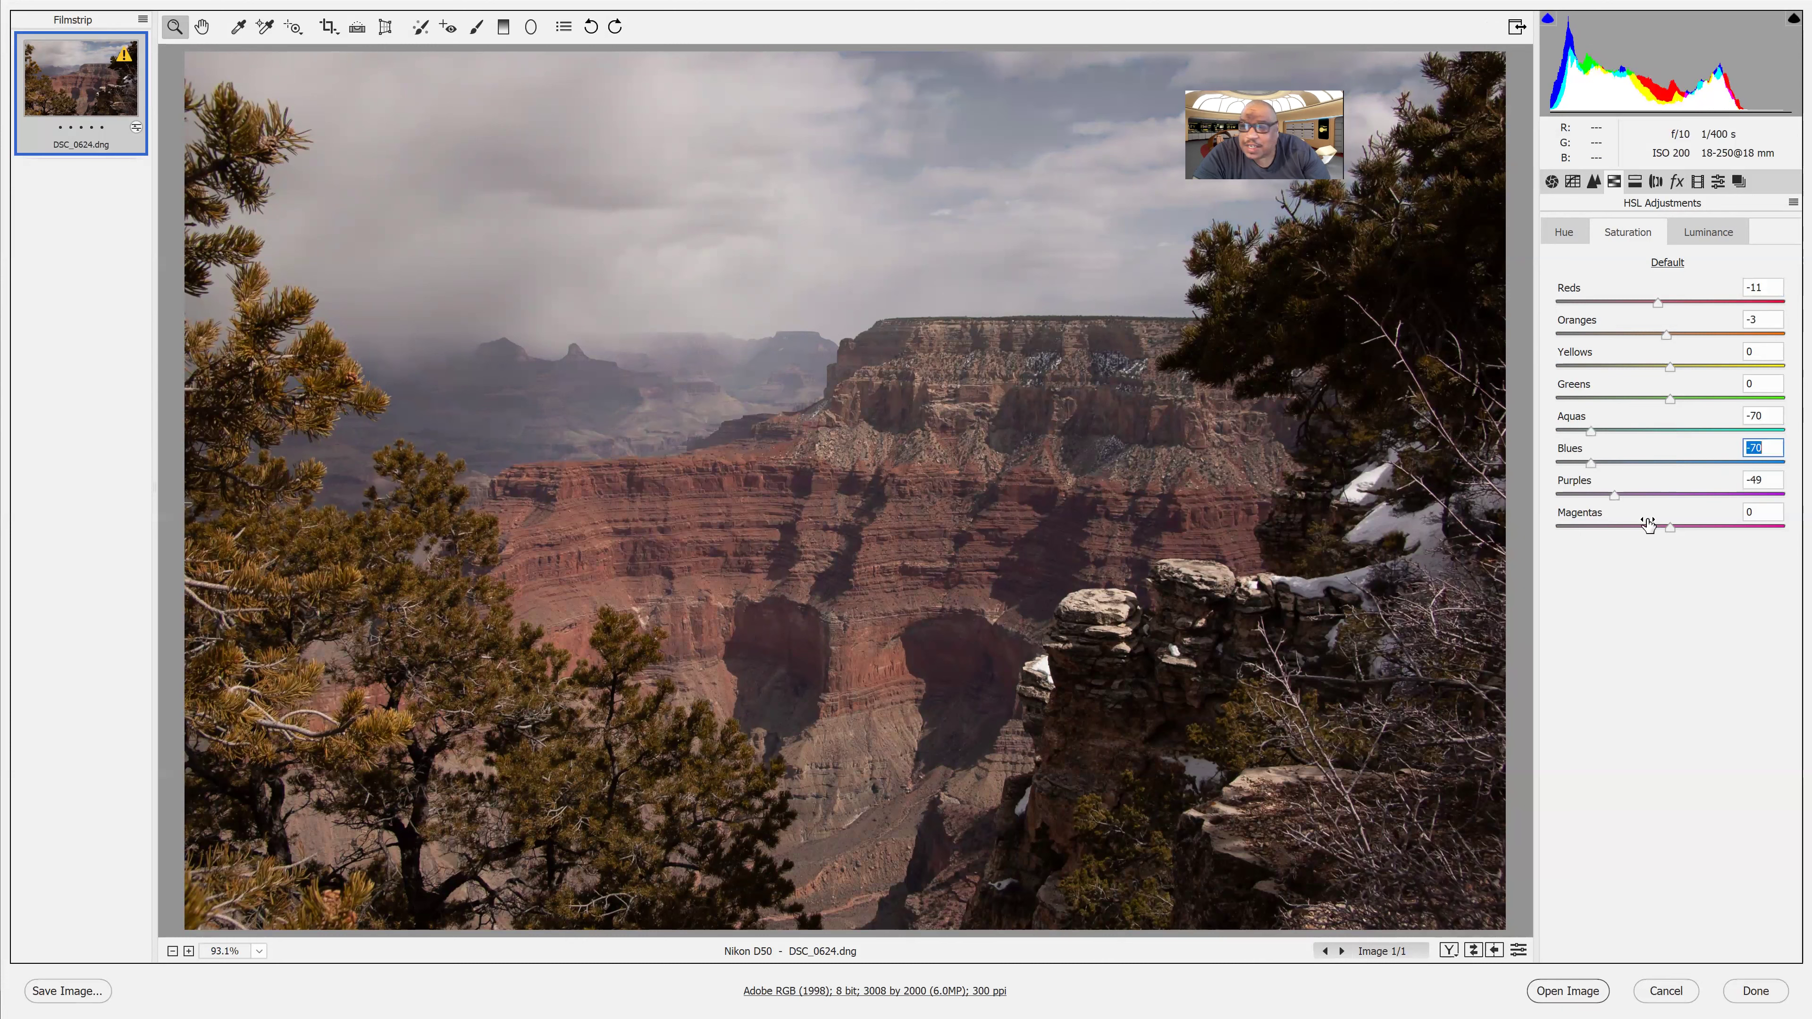
click(1593, 526)
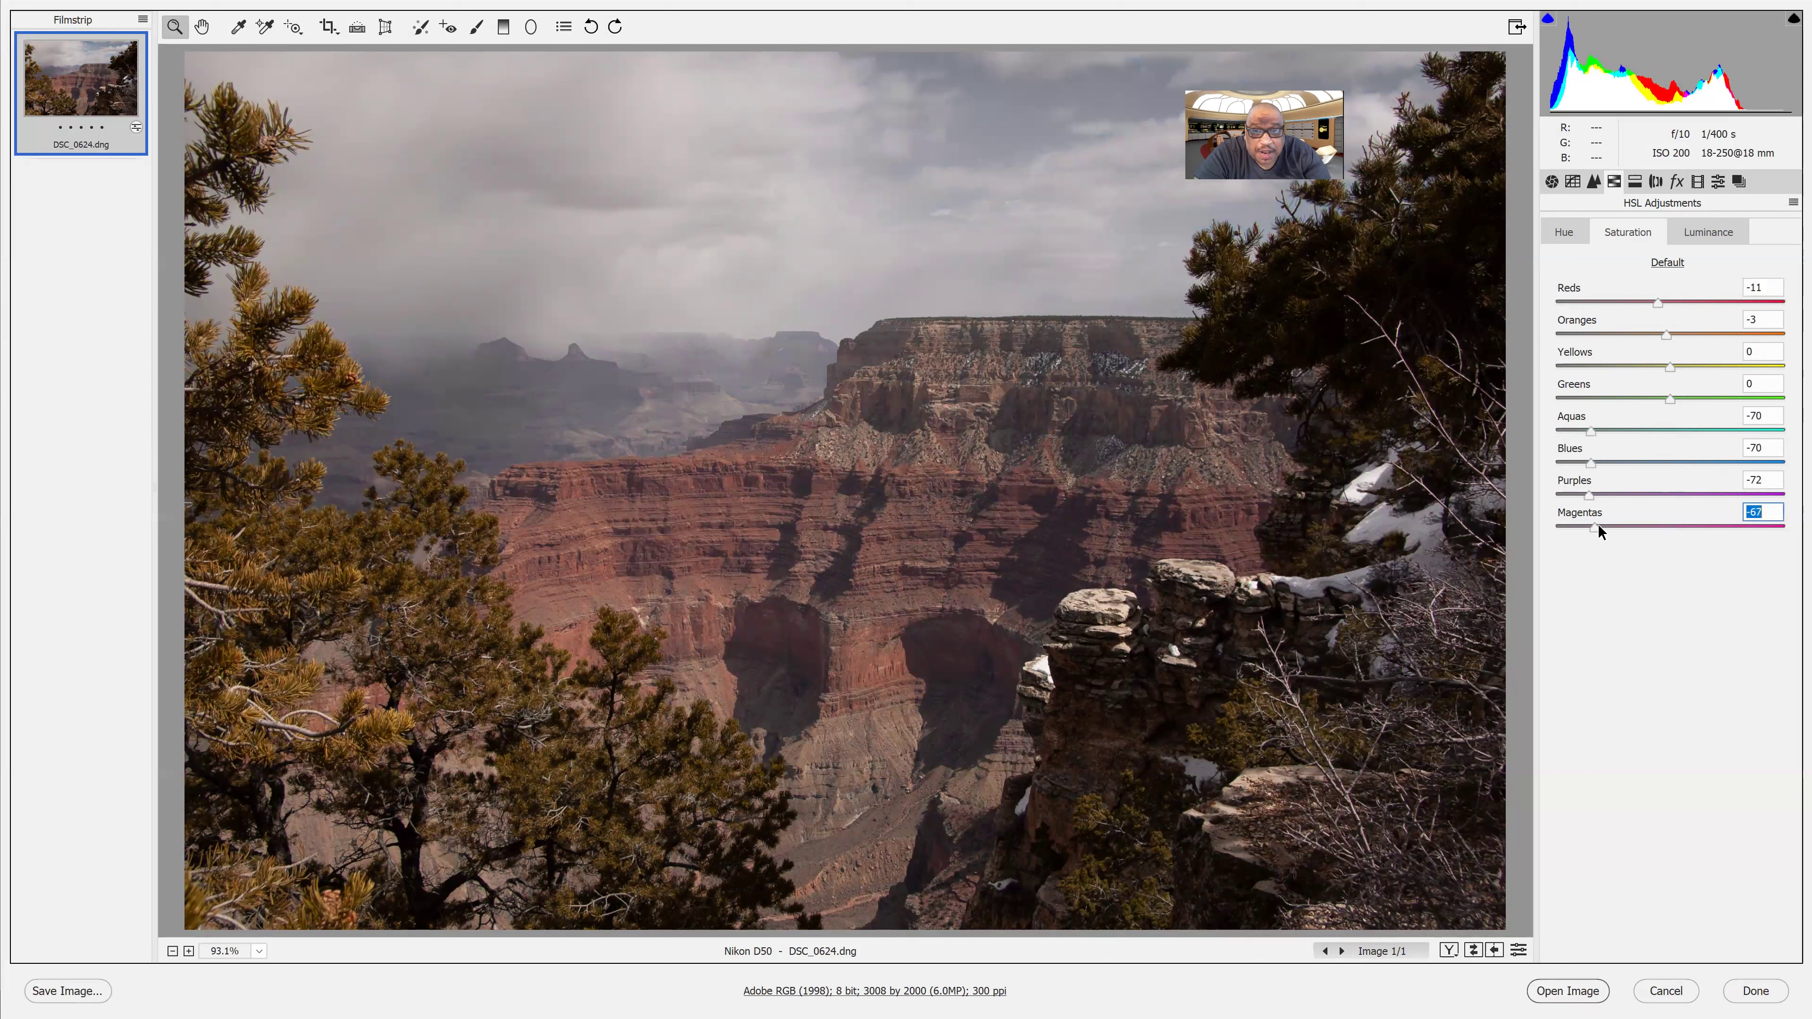
Step: Set the Magentas saturation to +8 and reset the Aquas, Blues and Purples saturation to 0
drag(1671, 527, 1679, 526)
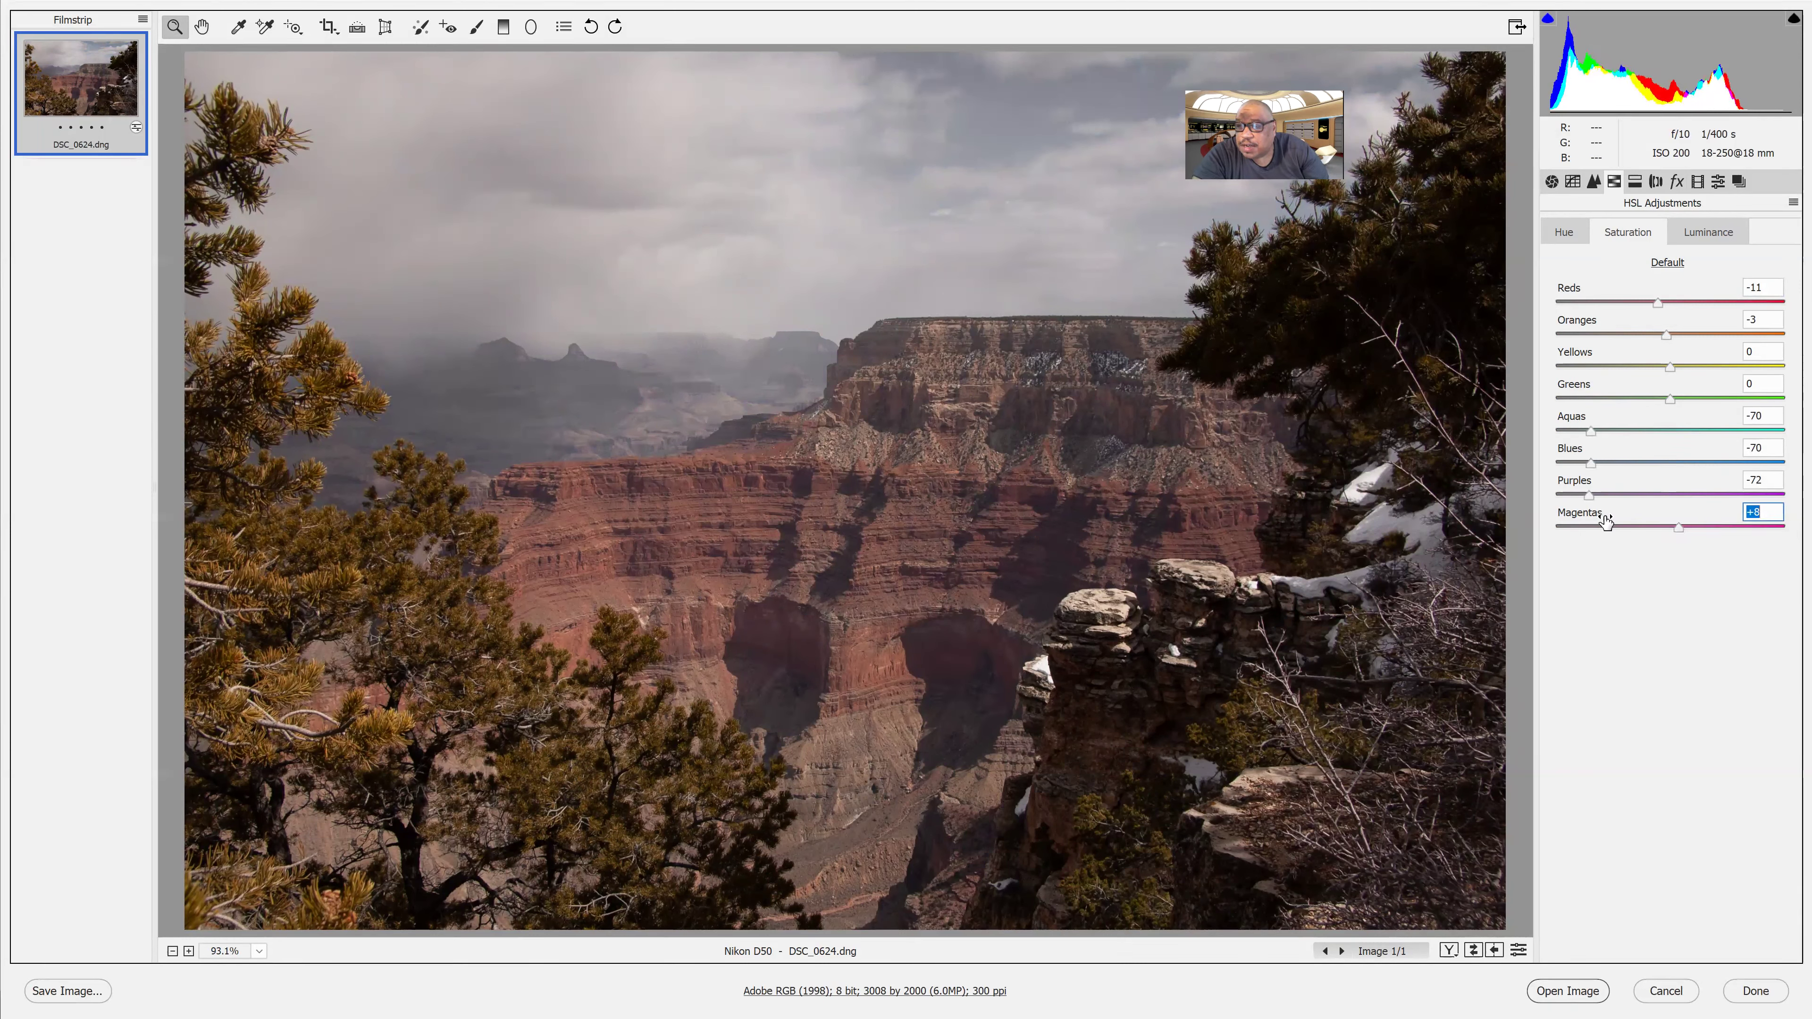
click(1590, 431)
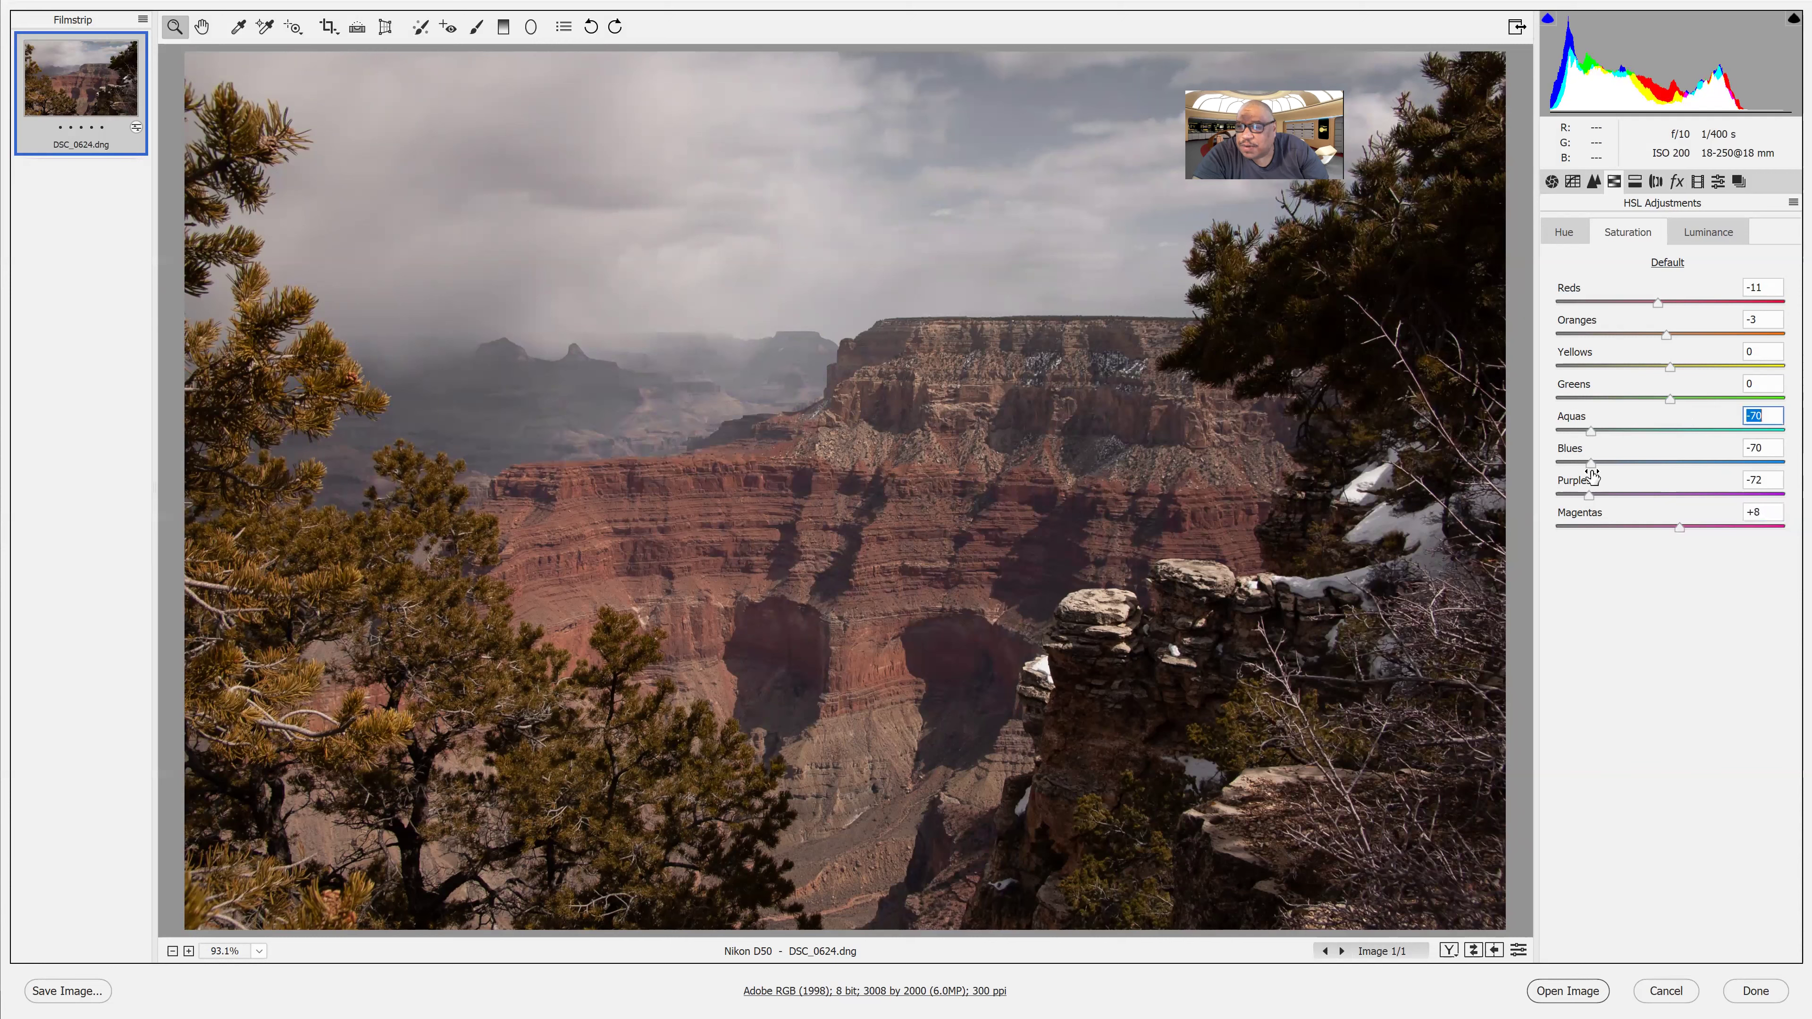
text(0)
key(Tab)
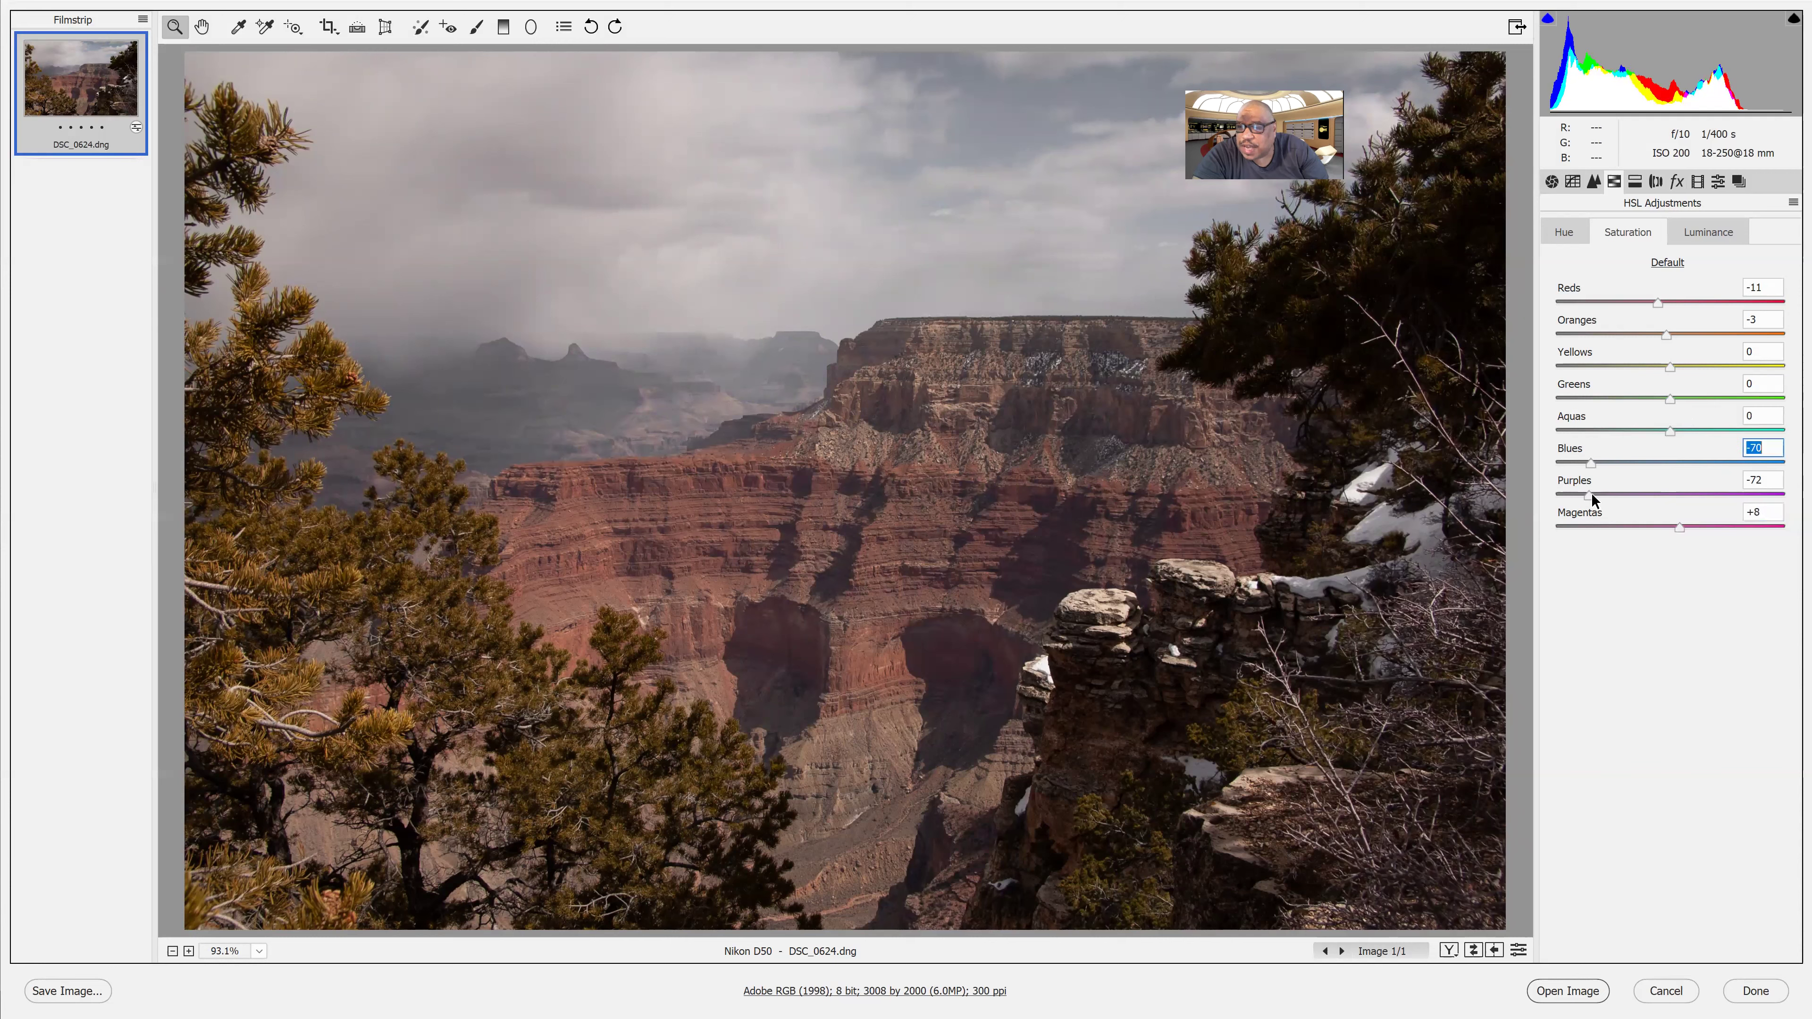
text(0)
key(Tab)
text(0)
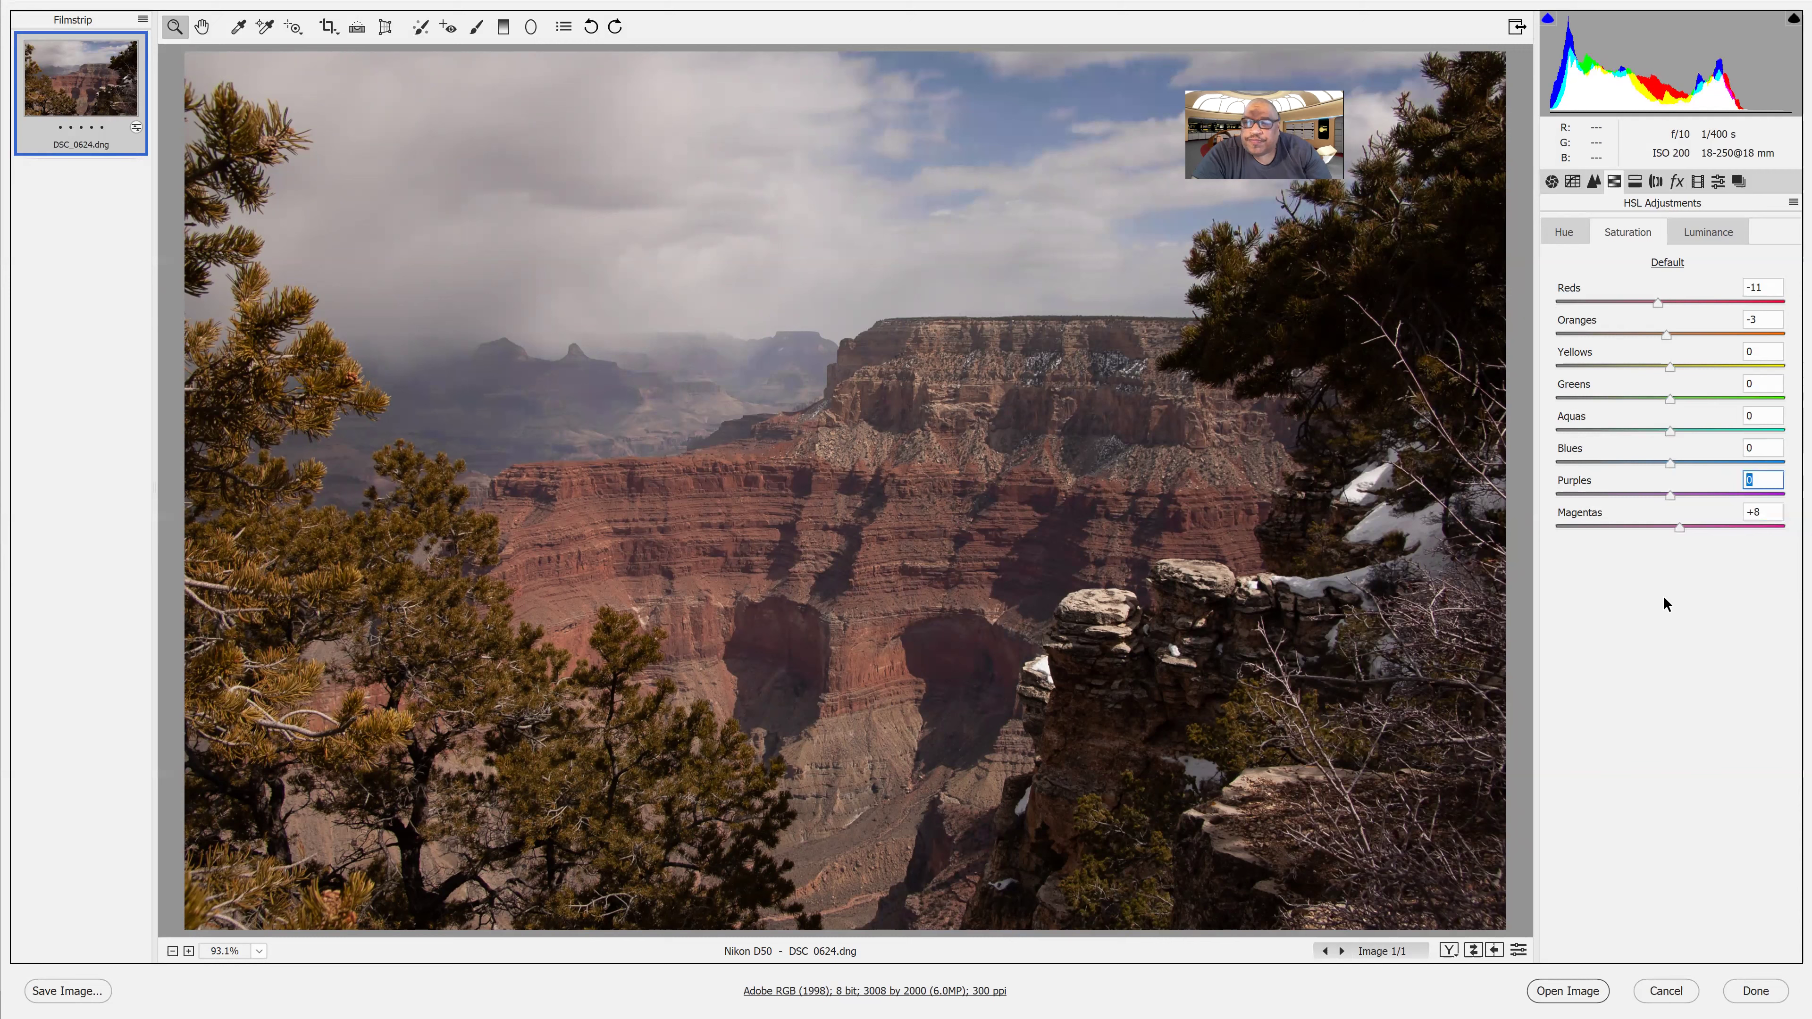
Step: Set the Reds luminance to +7 and, after testing both extremes, the Oranges luminance to +6
click(1695, 231)
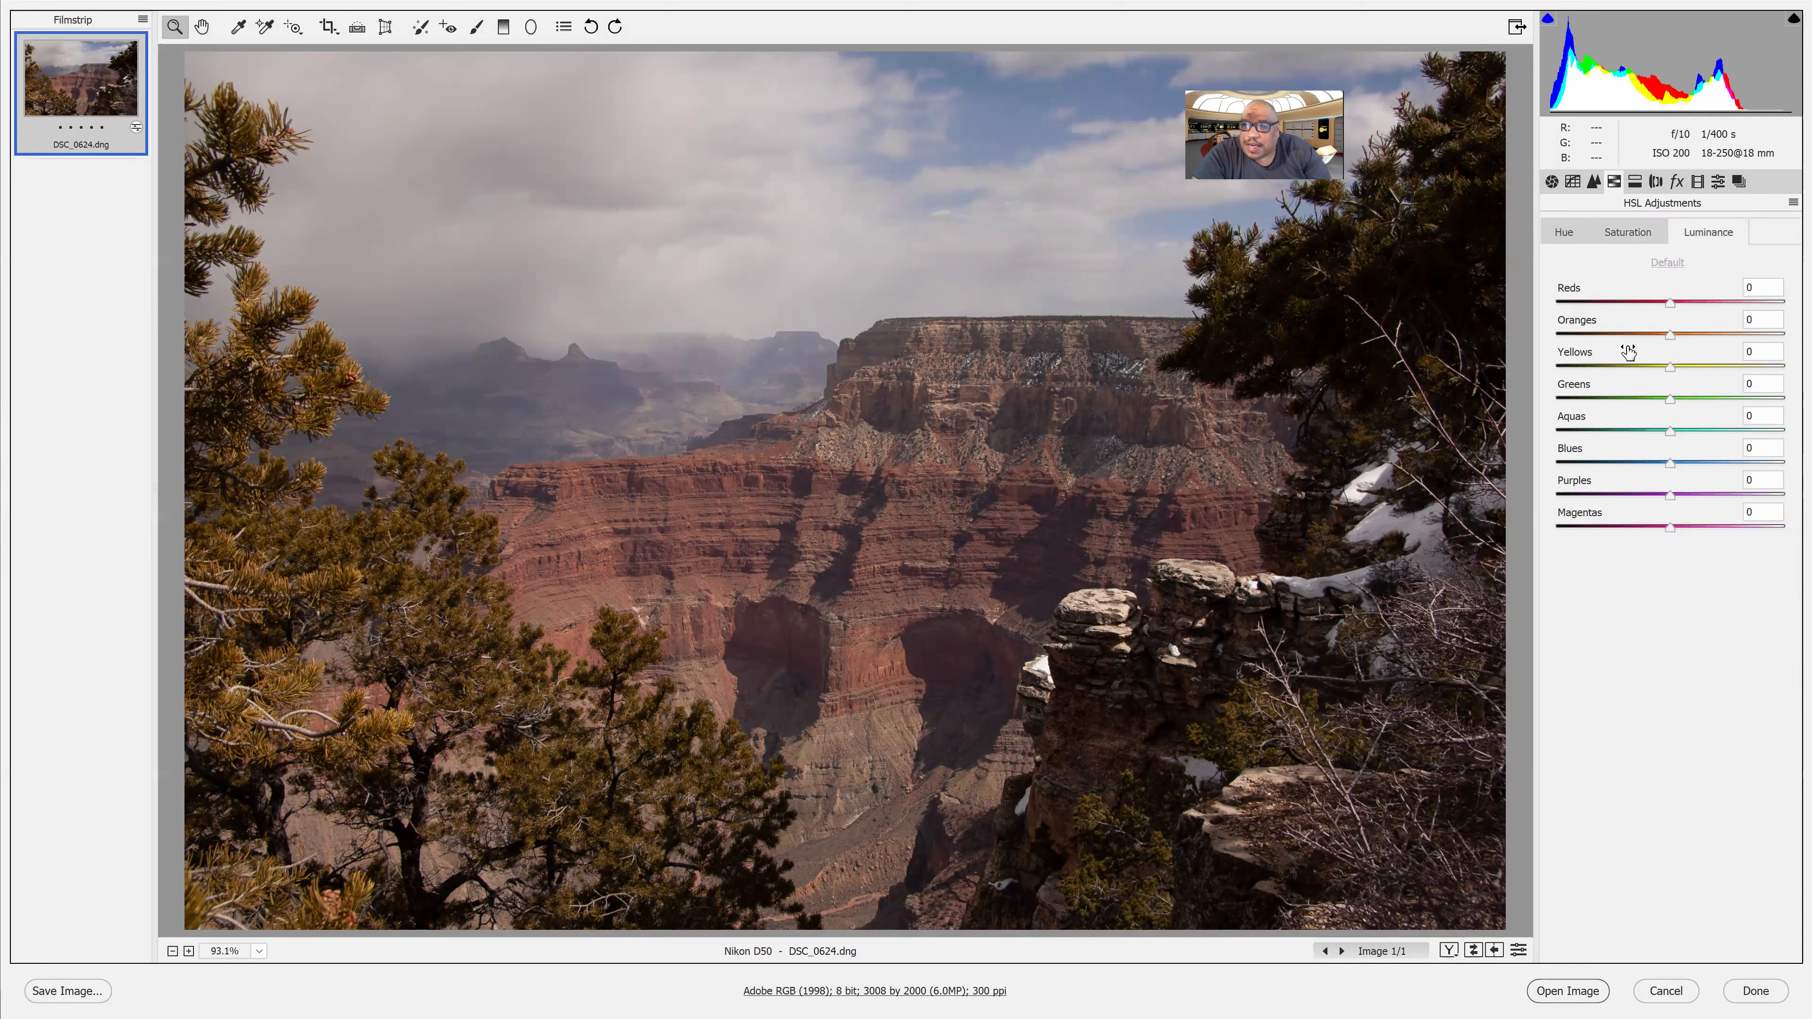
drag(1650, 303, 1558, 348)
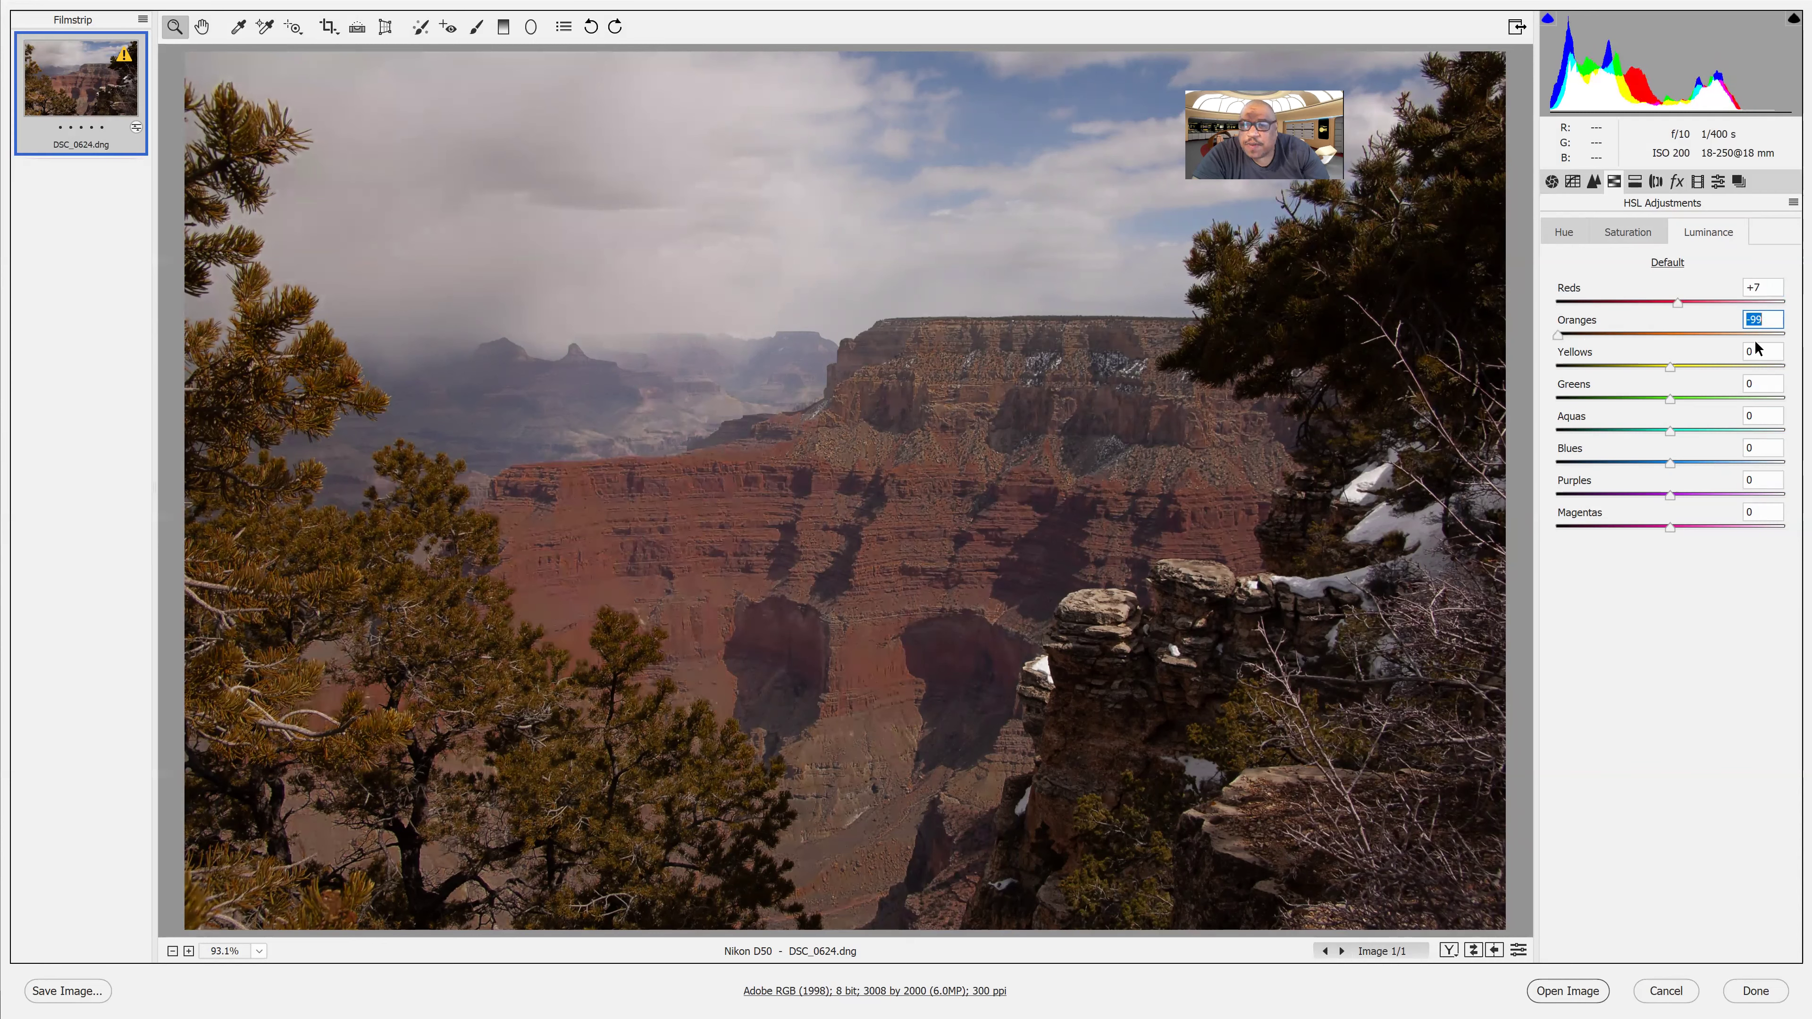
click(1776, 346)
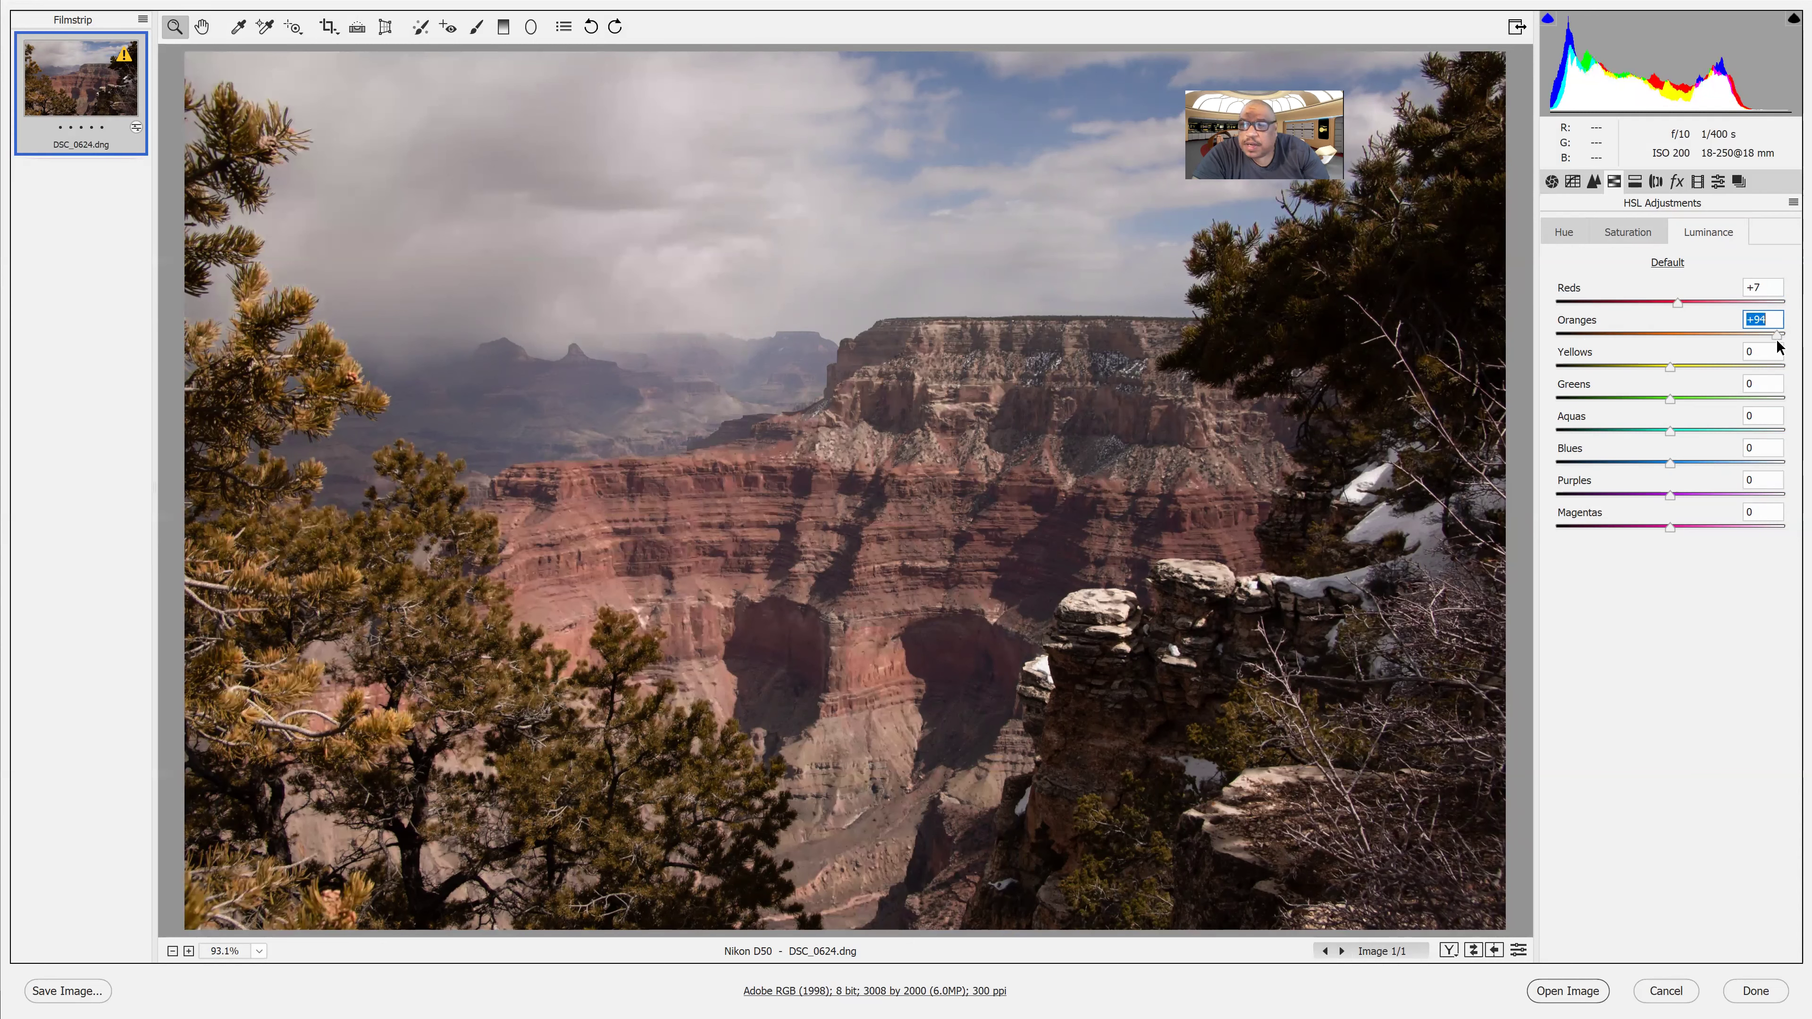
click(1678, 348)
Step: Set the luminance of Yellows to +4, Greens to +5 and Aquas to +4 after trying stronger shifts
drag(1666, 367, 1570, 367)
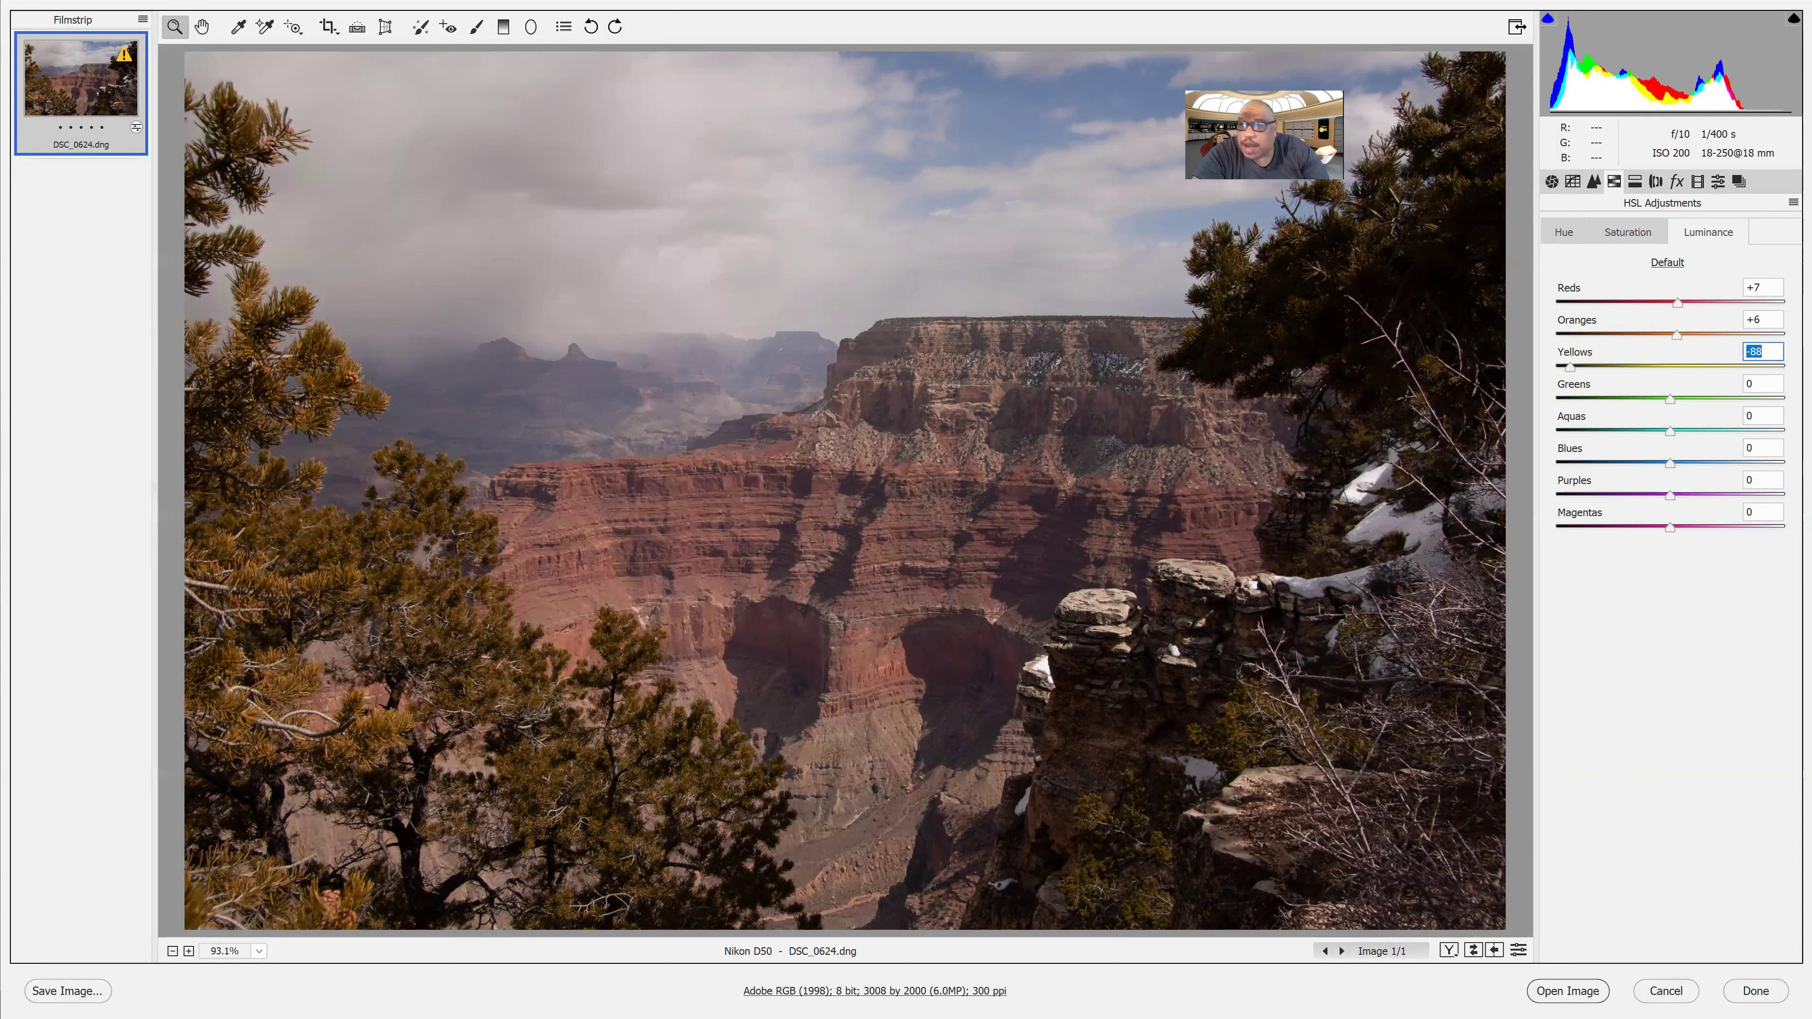
click(1782, 367)
click(1671, 372)
click(1585, 398)
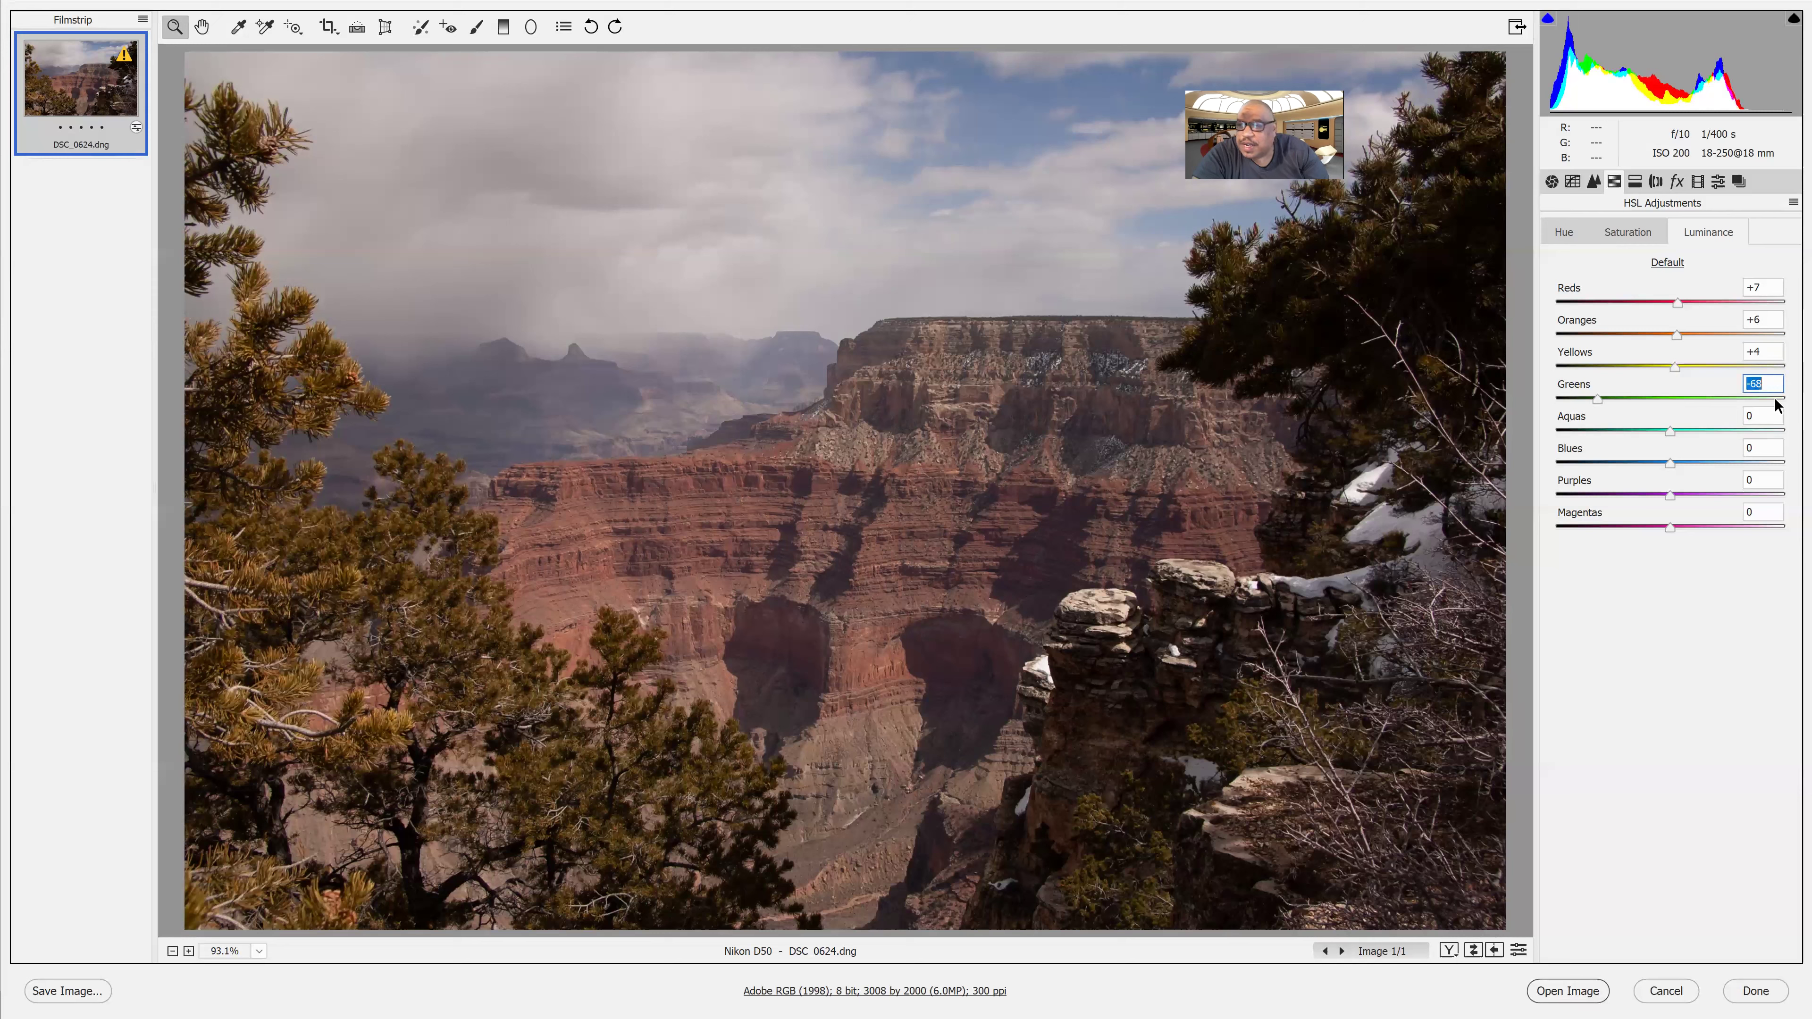
click(1674, 398)
drag(1668, 432, 1582, 431)
text(4)
key(Return)
Step: Set the luminance of Blues to -82, Purples to -100 and Magentas to +100
drag(1585, 464, 1780, 464)
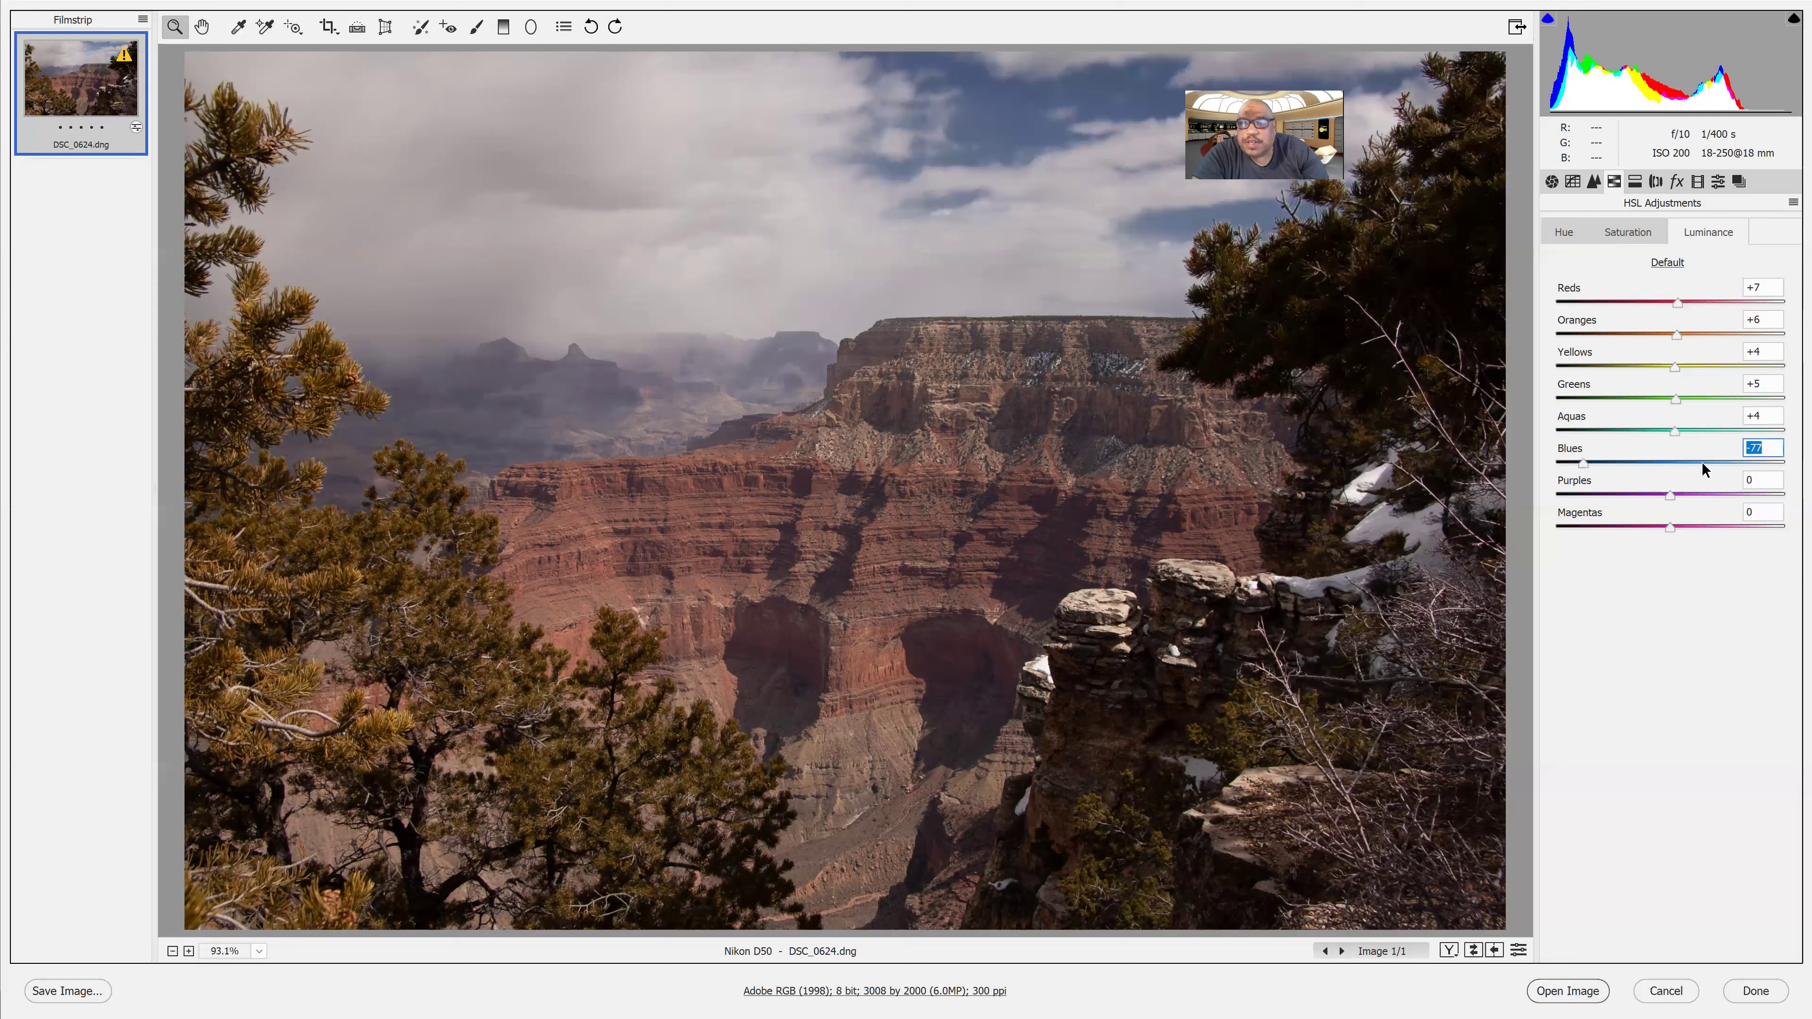
drag(1669, 494, 1534, 528)
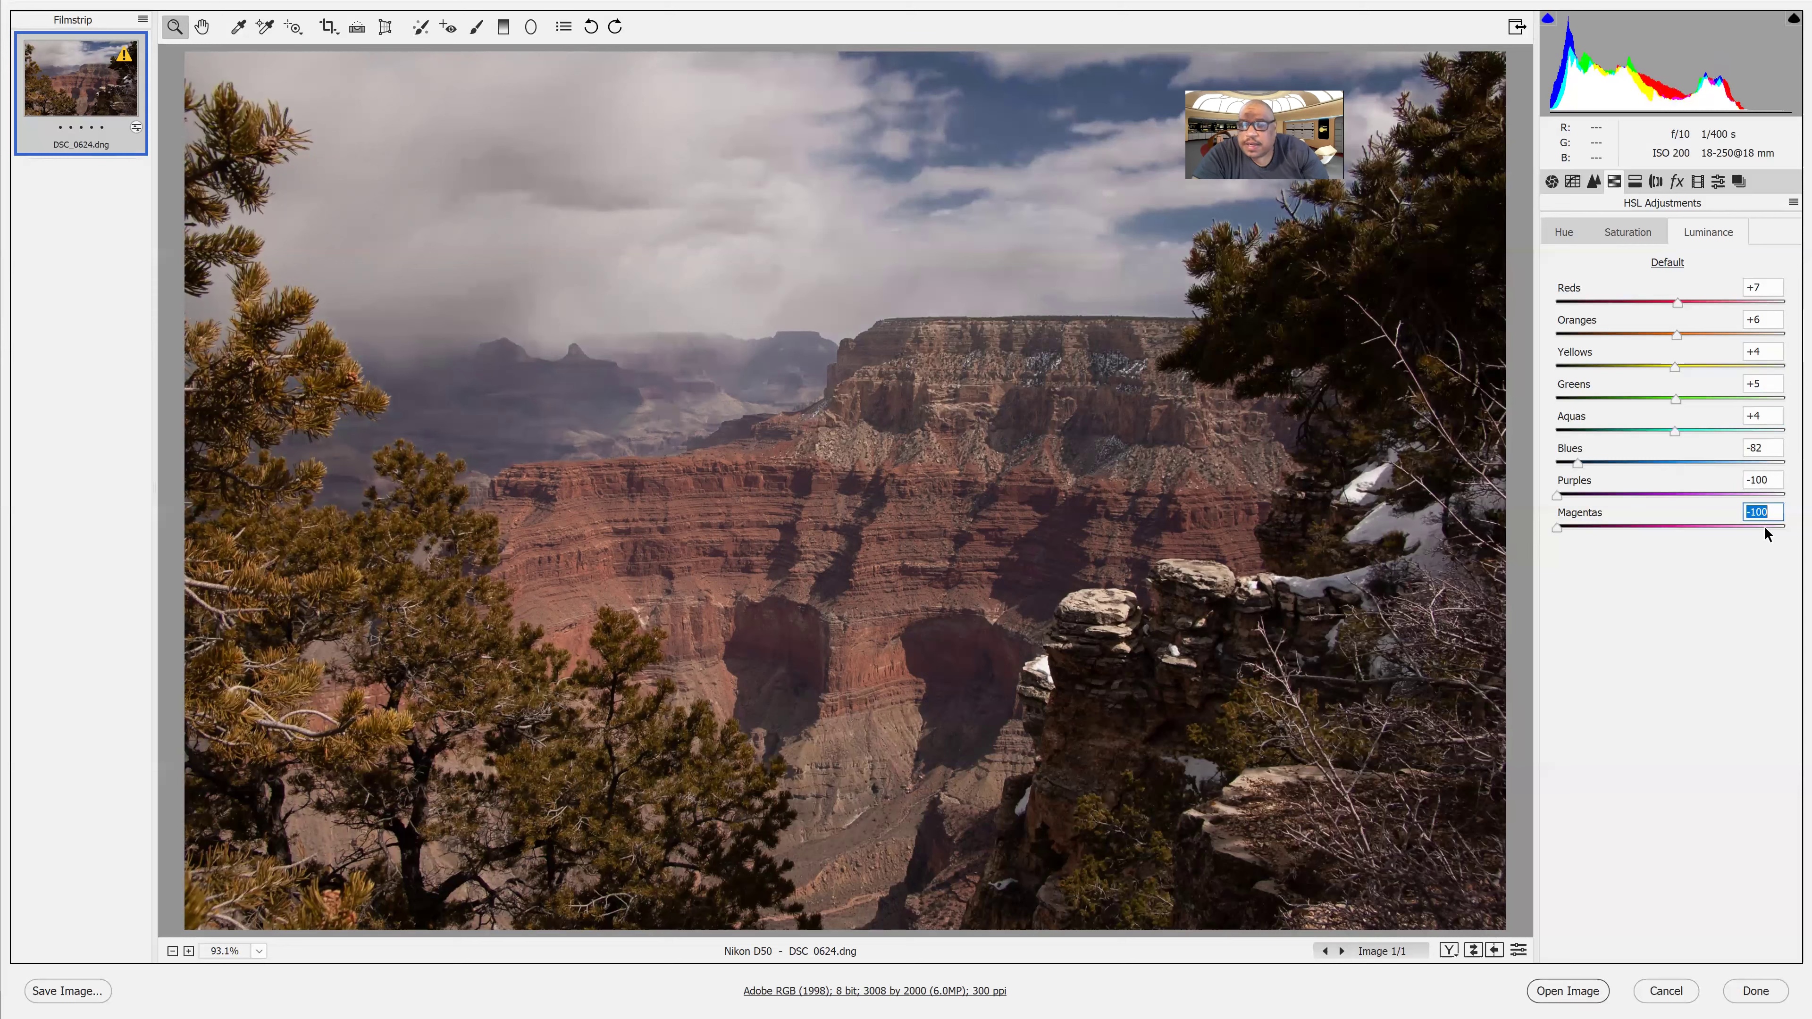
drag(1765, 528, 1787, 529)
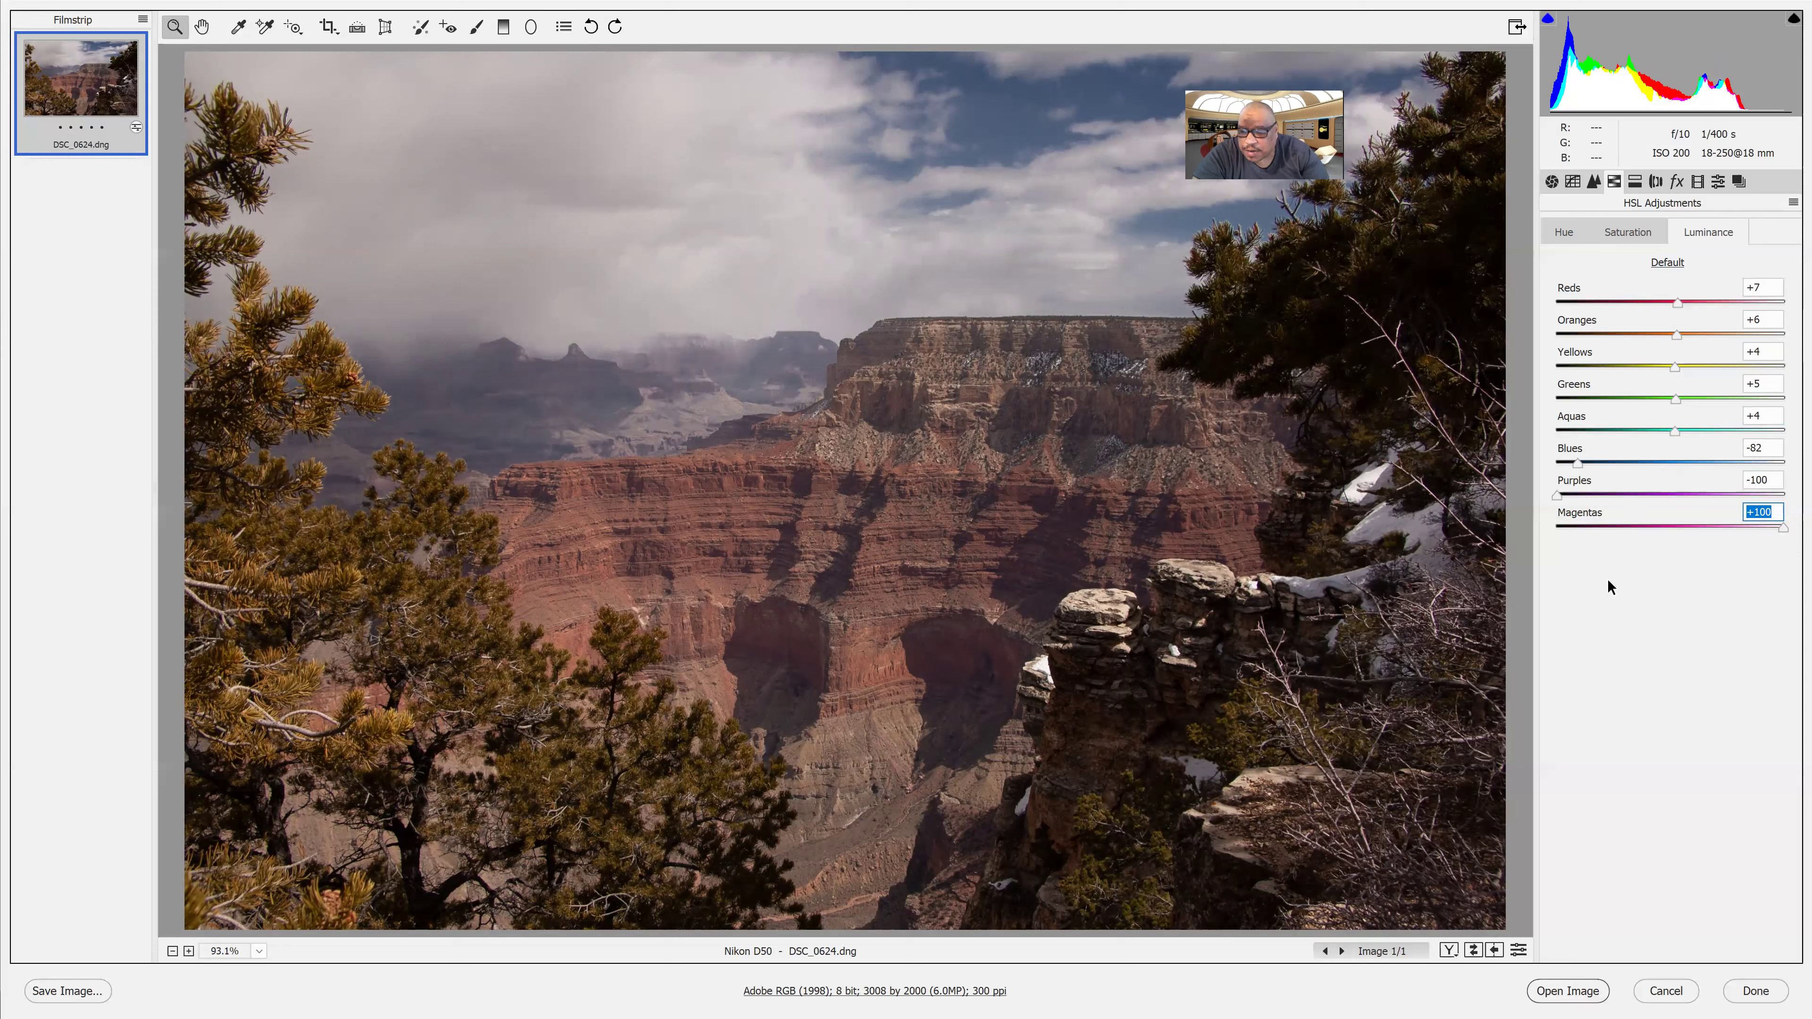
Step: Switch away from Camera Raw to another open program
key(alt)
key(alt+Tab)
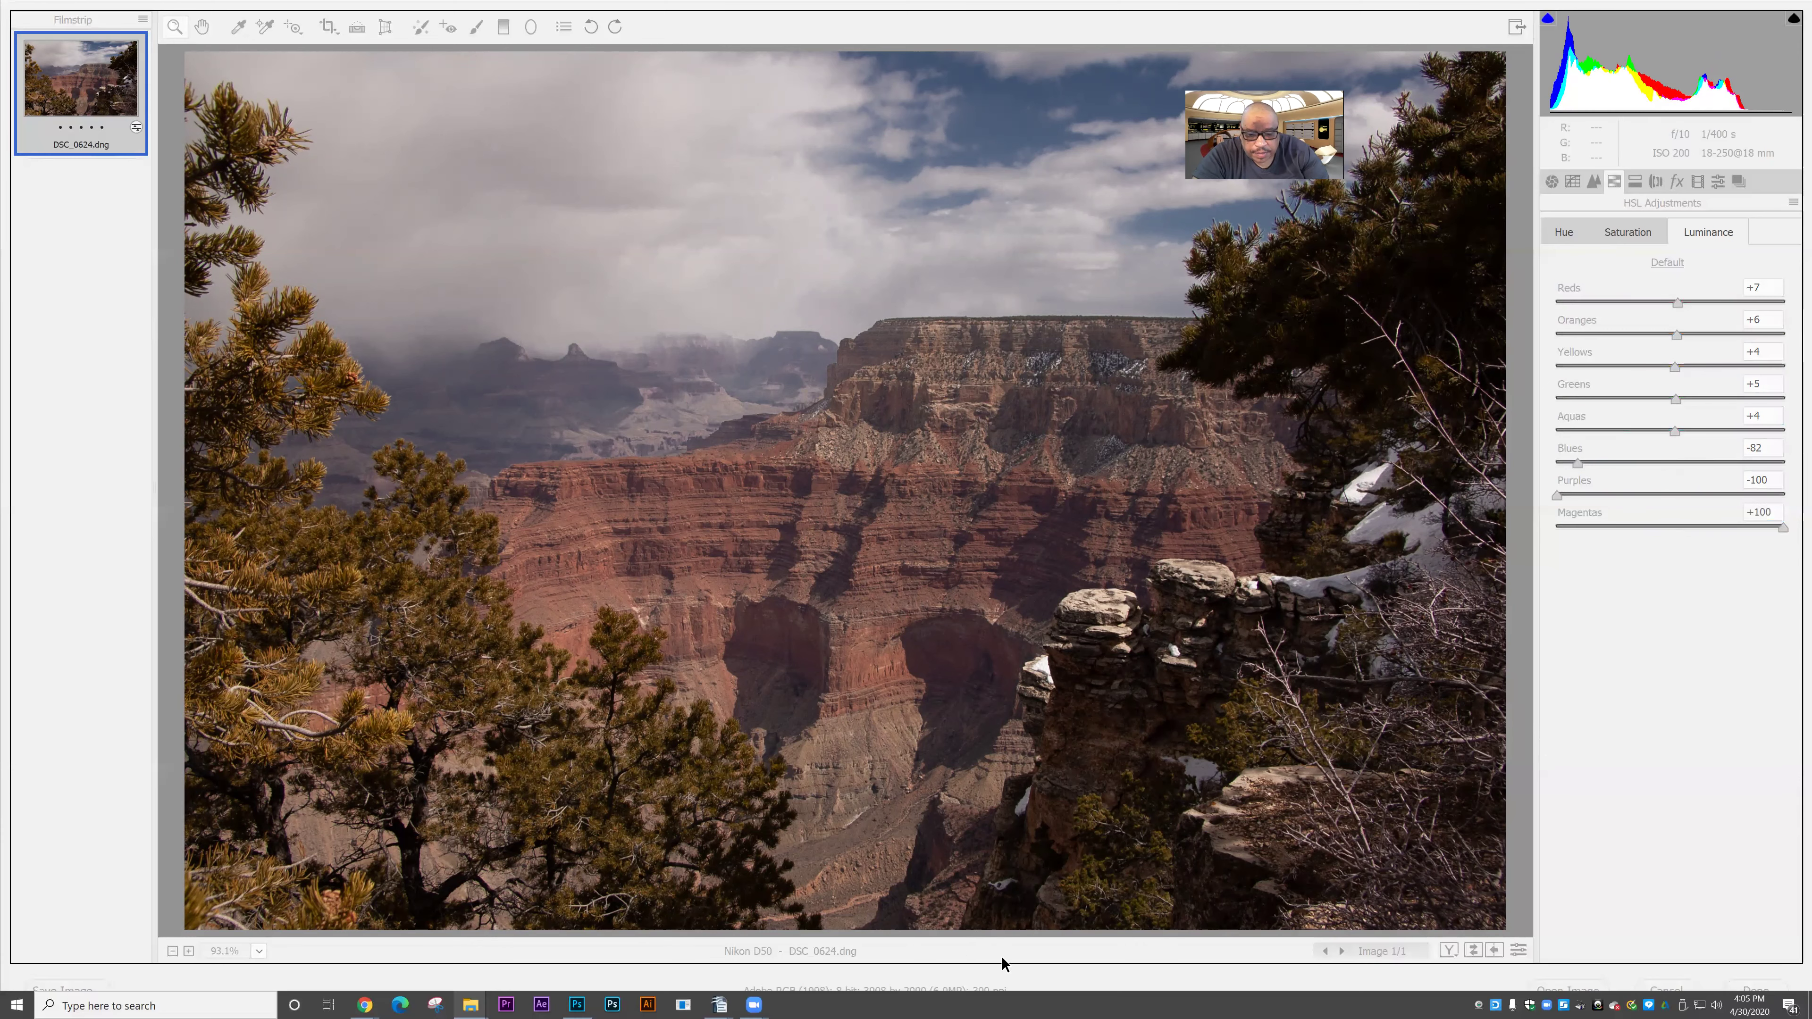